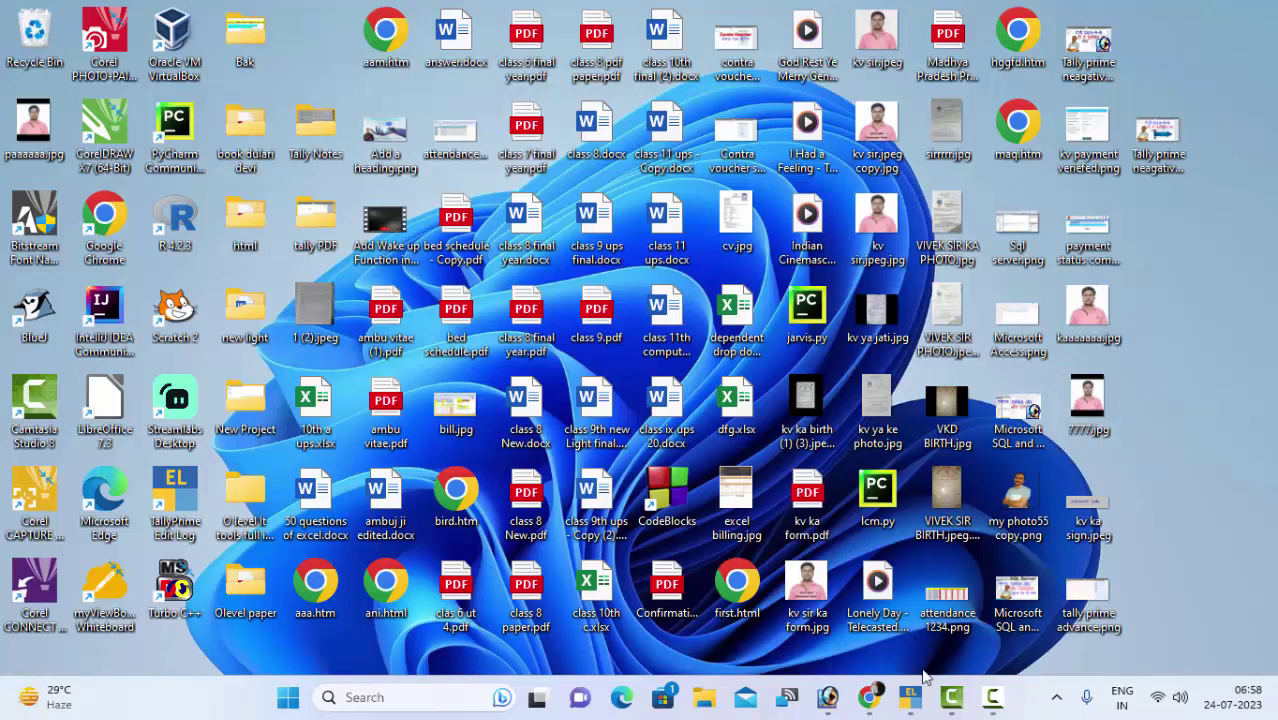
# Switch to TallyPrime and start a new ledger in New Grocessary Shop, entering the supplier's name and leaving the alias blank.
pyautogui.click(910, 697)
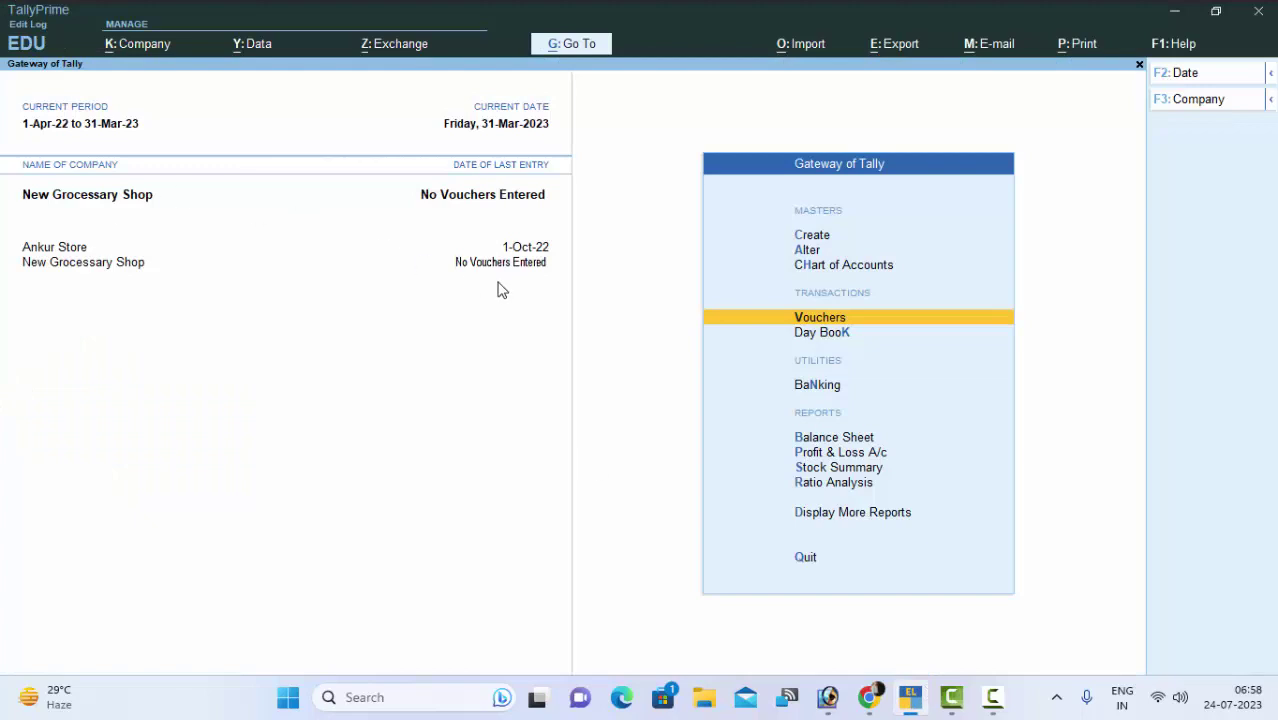
pyautogui.click(808, 236)
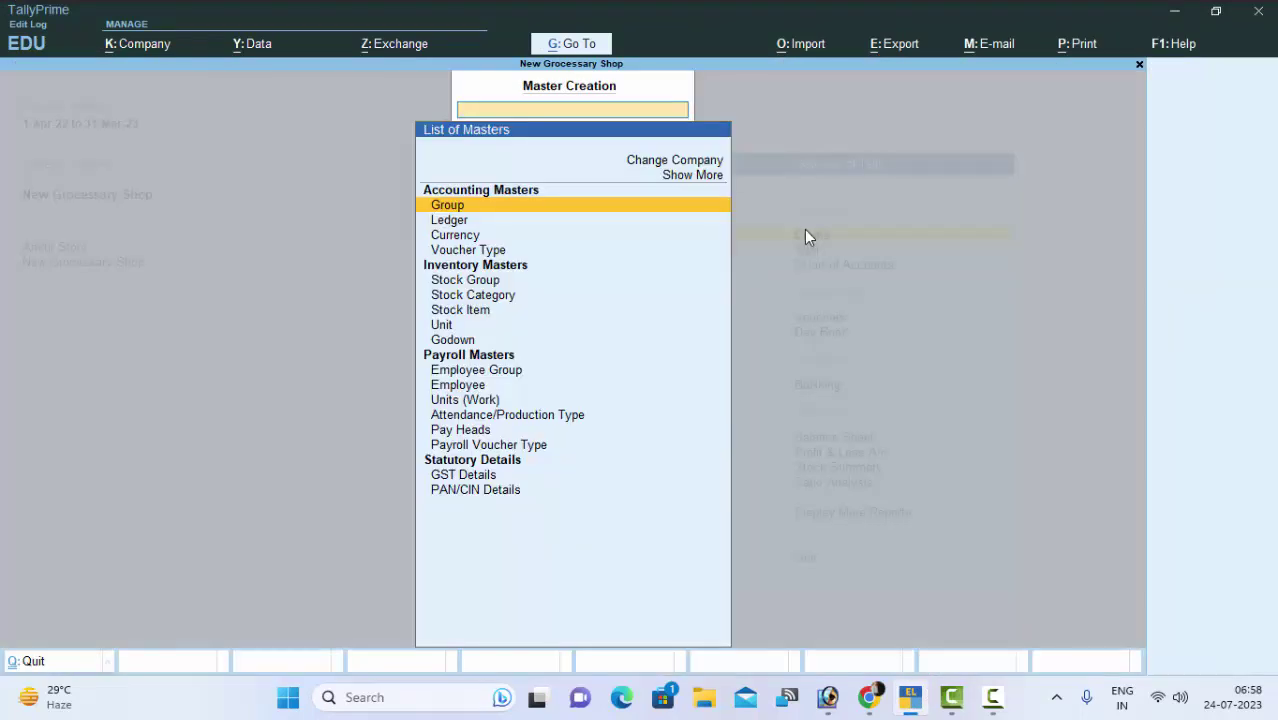
pyautogui.press('Down')
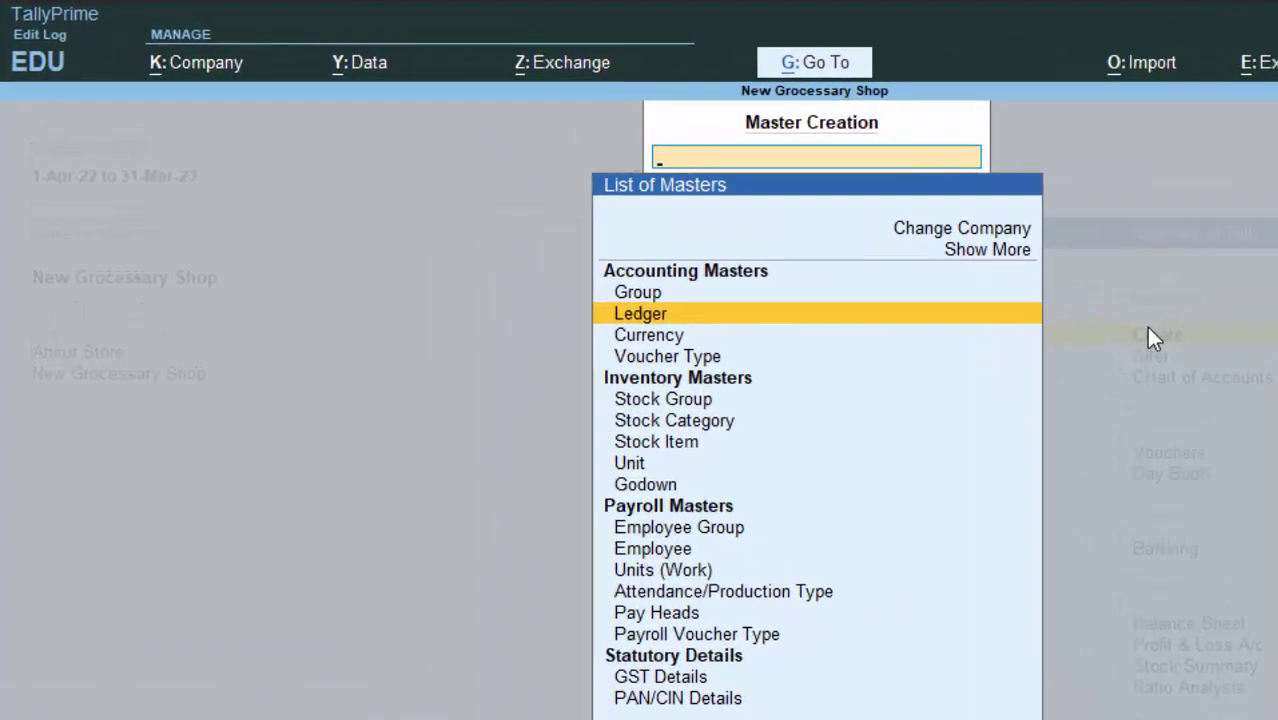
pyautogui.press('Return')
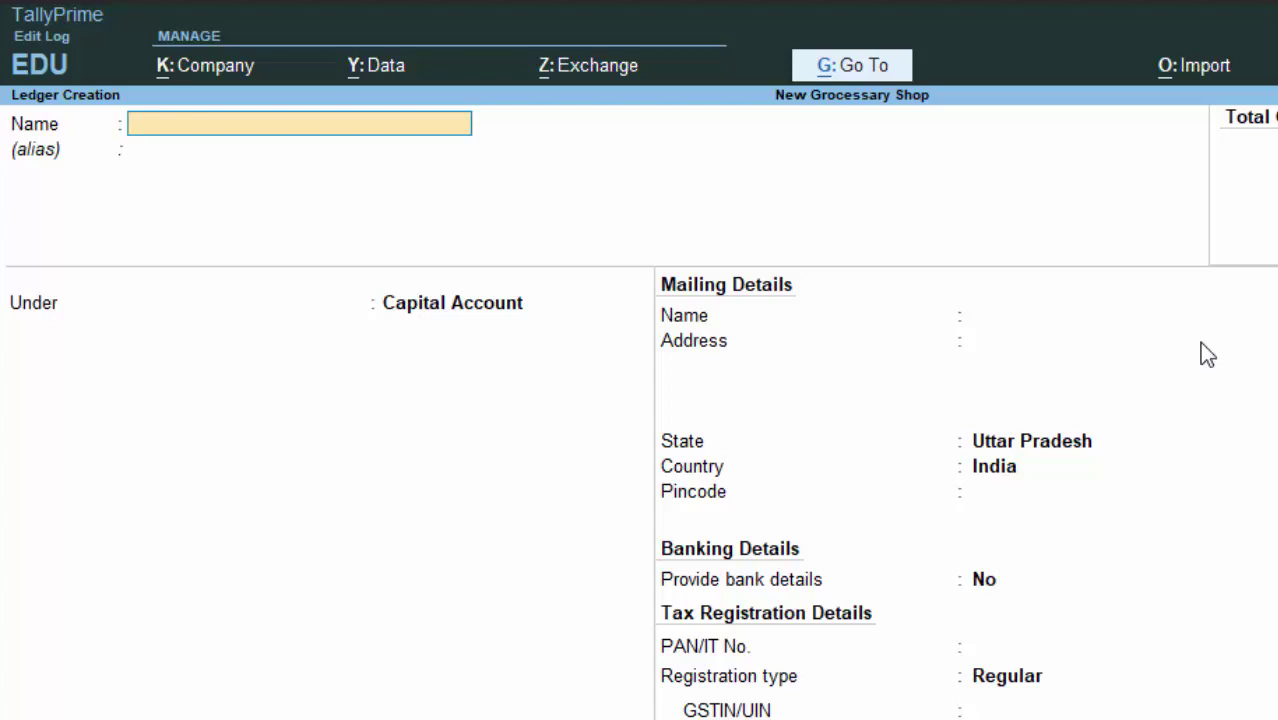
pyautogui.write('Gaurav C')
pyautogui.press('Return')
pyautogui.press('Return')
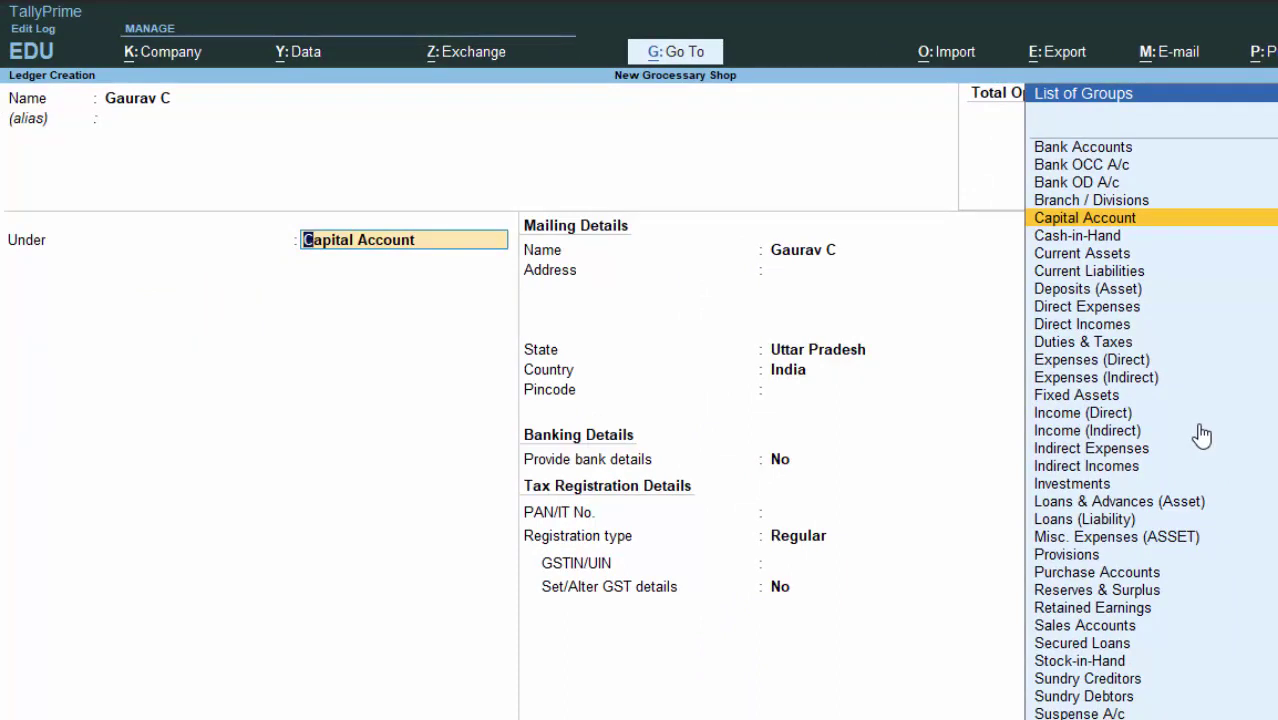
# Place the new ledger under Sundry Creditors and keep bill-by-bill balances set to Yes.
pyautogui.write('S')
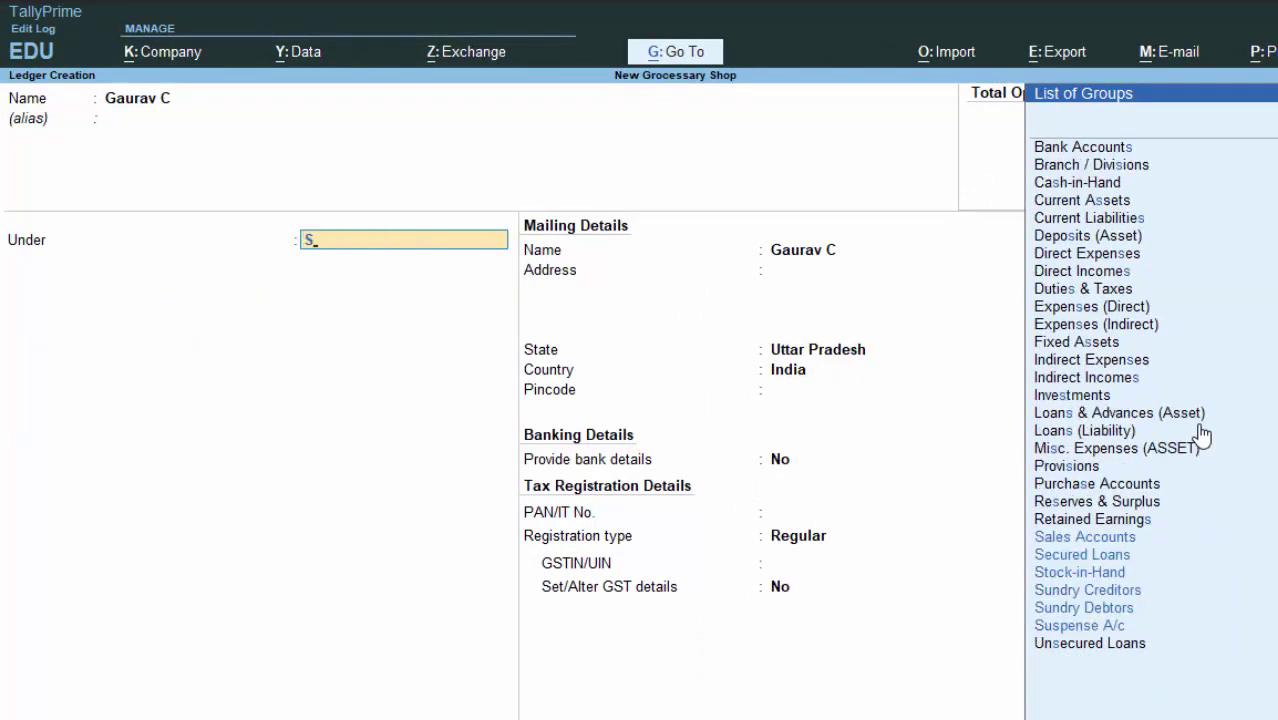
pyautogui.press('Down')
pyautogui.press('Down')
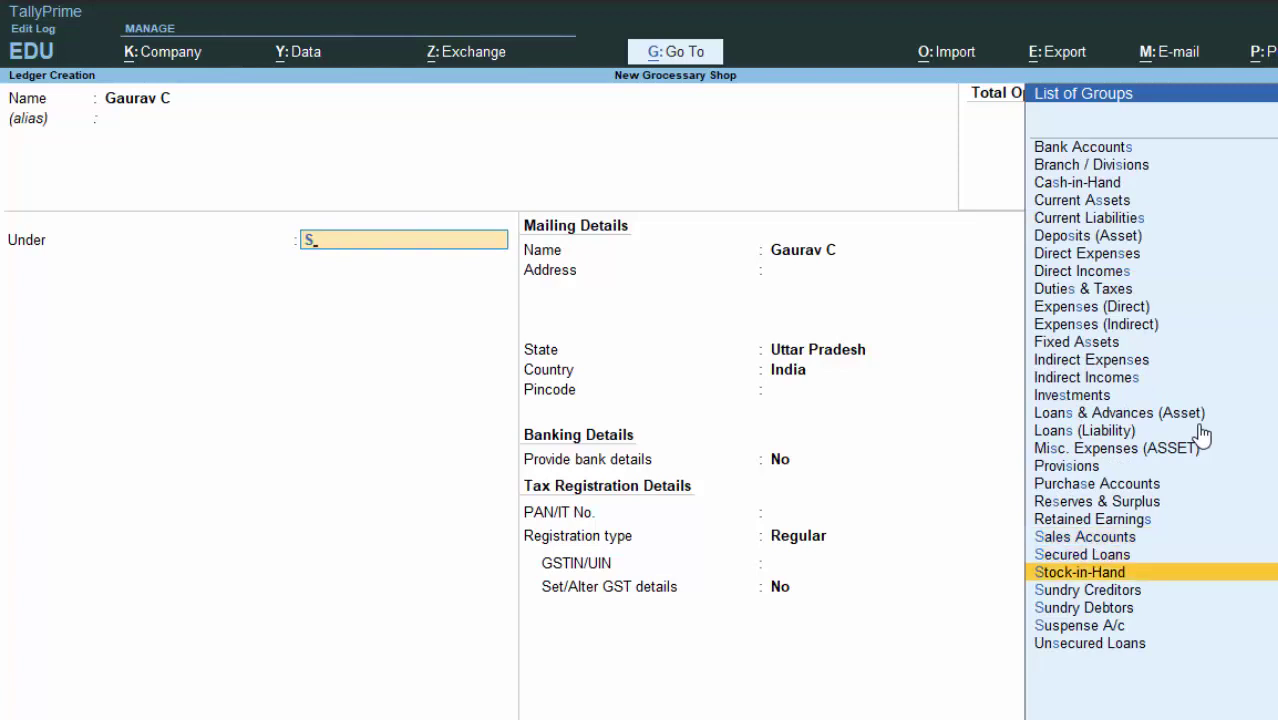
pyautogui.press('Down')
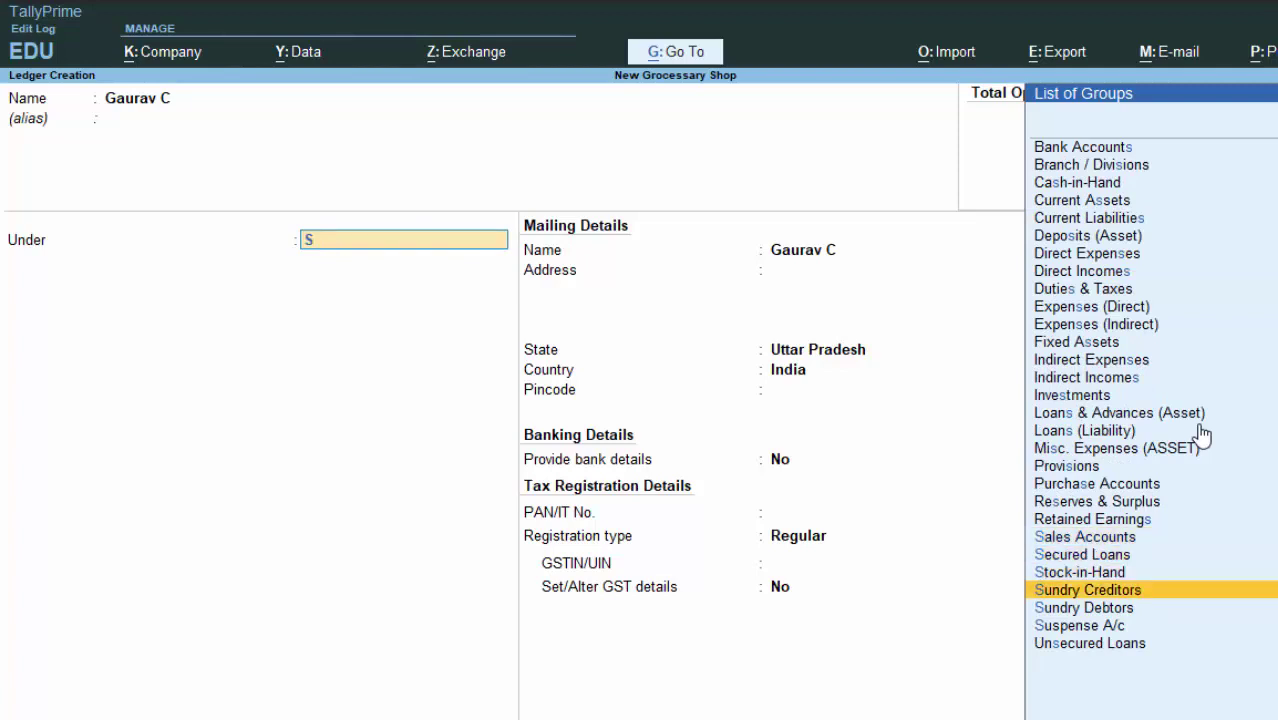
pyautogui.press('Return')
pyautogui.press('Return')
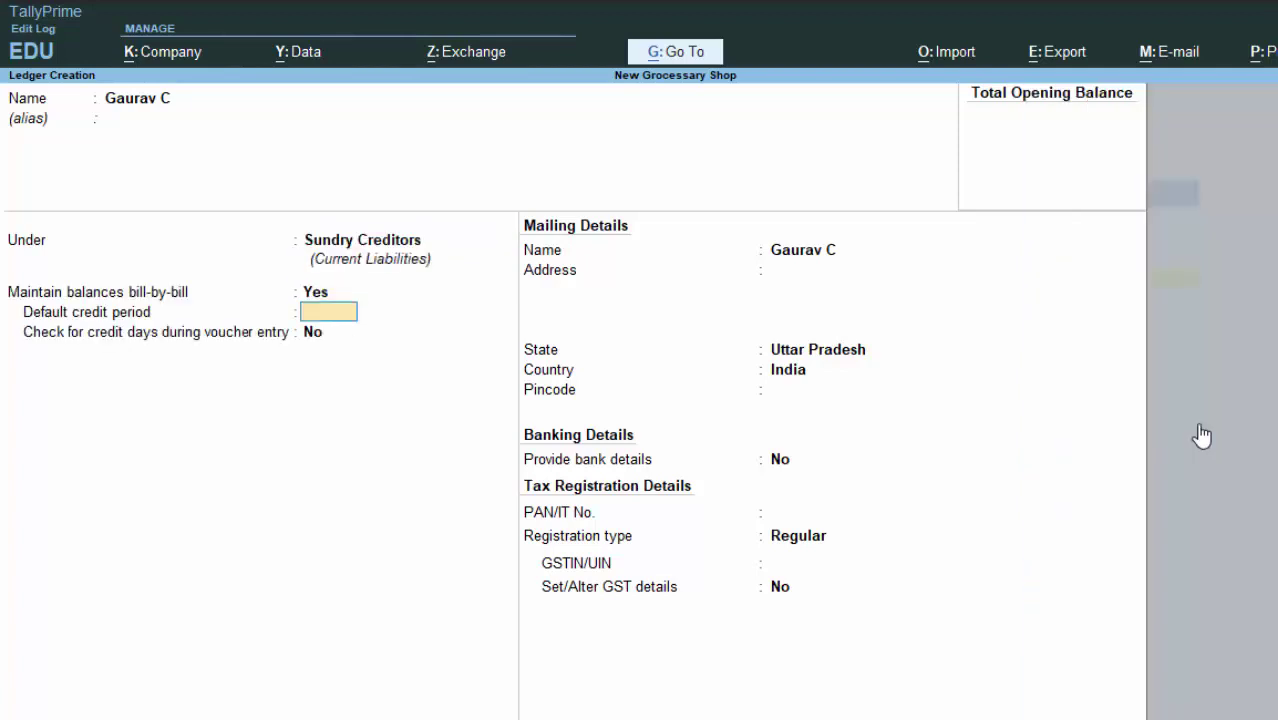
# Accept the default credit, mailing, banking and tax details, save the supplier ledger and return to the Gateway of Tally.
pyautogui.press('Return')
pyautogui.press('Return')
pyautogui.press('Return')
pyautogui.press('Return')
pyautogui.press('Return')
pyautogui.press('Return')
pyautogui.press('Return')
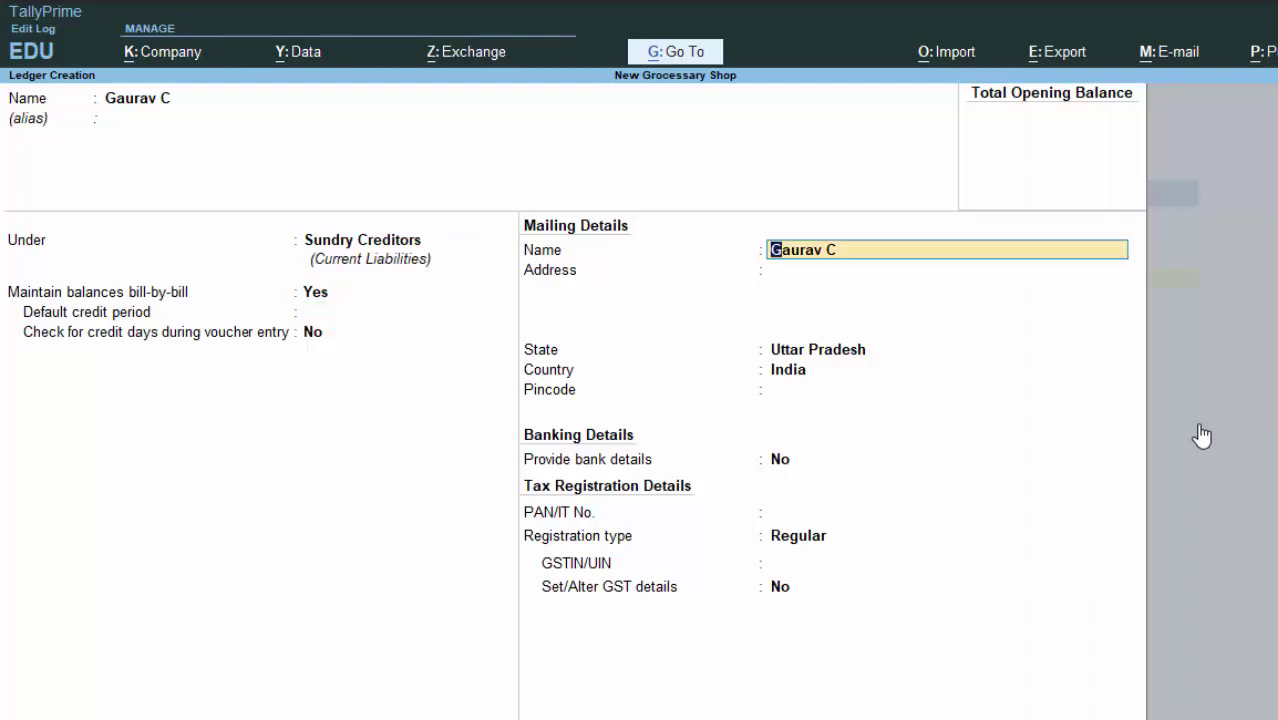
pyautogui.press('Return')
pyautogui.press('Return')
pyautogui.press('Return')
pyautogui.press('Return')
pyautogui.press('Return')
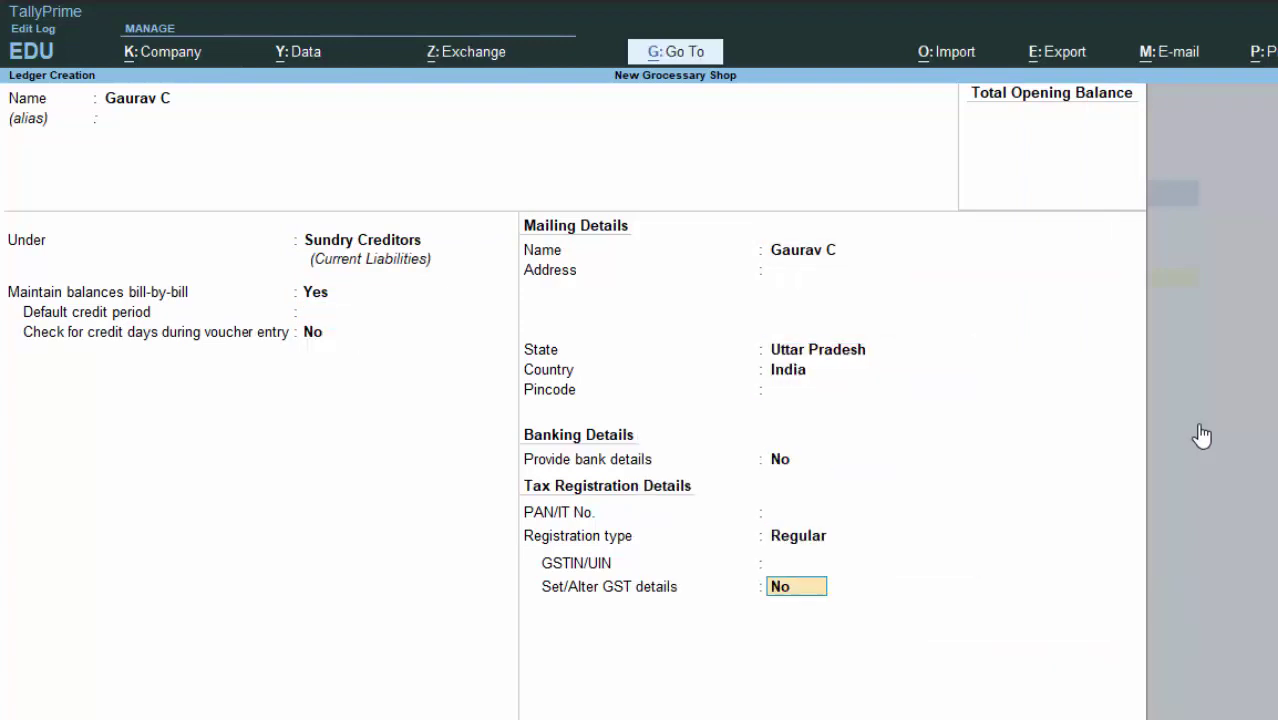
pyautogui.press('Return')
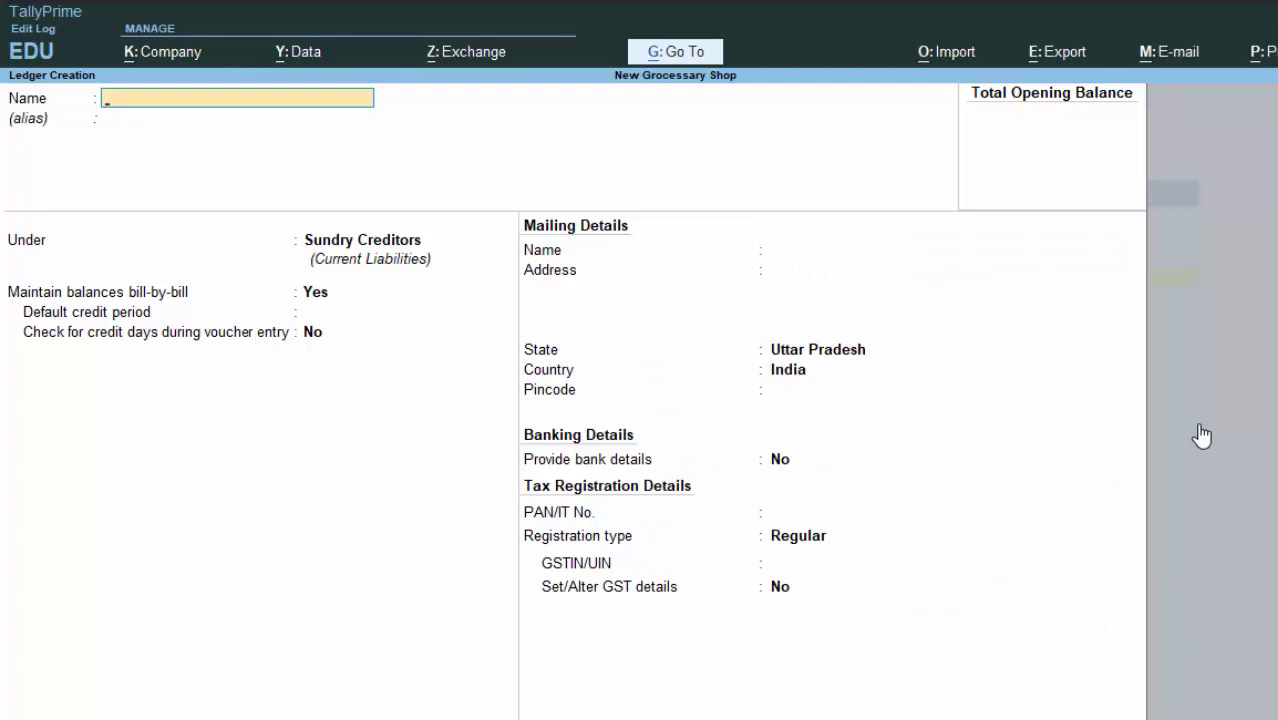
pyautogui.press('Escape')
pyautogui.press('Return')
pyautogui.press('Escape')
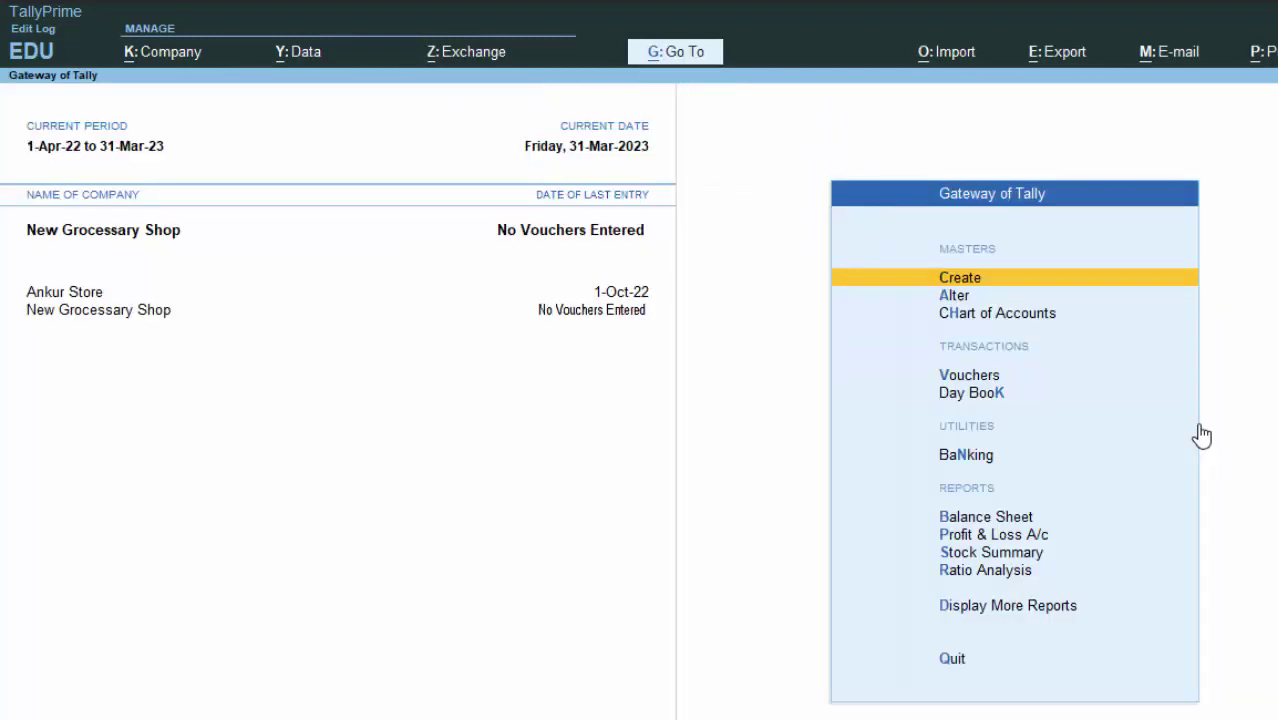
# Start a Purchase voucher and enter 464 as the supplier invoice number.
pyautogui.press('v')
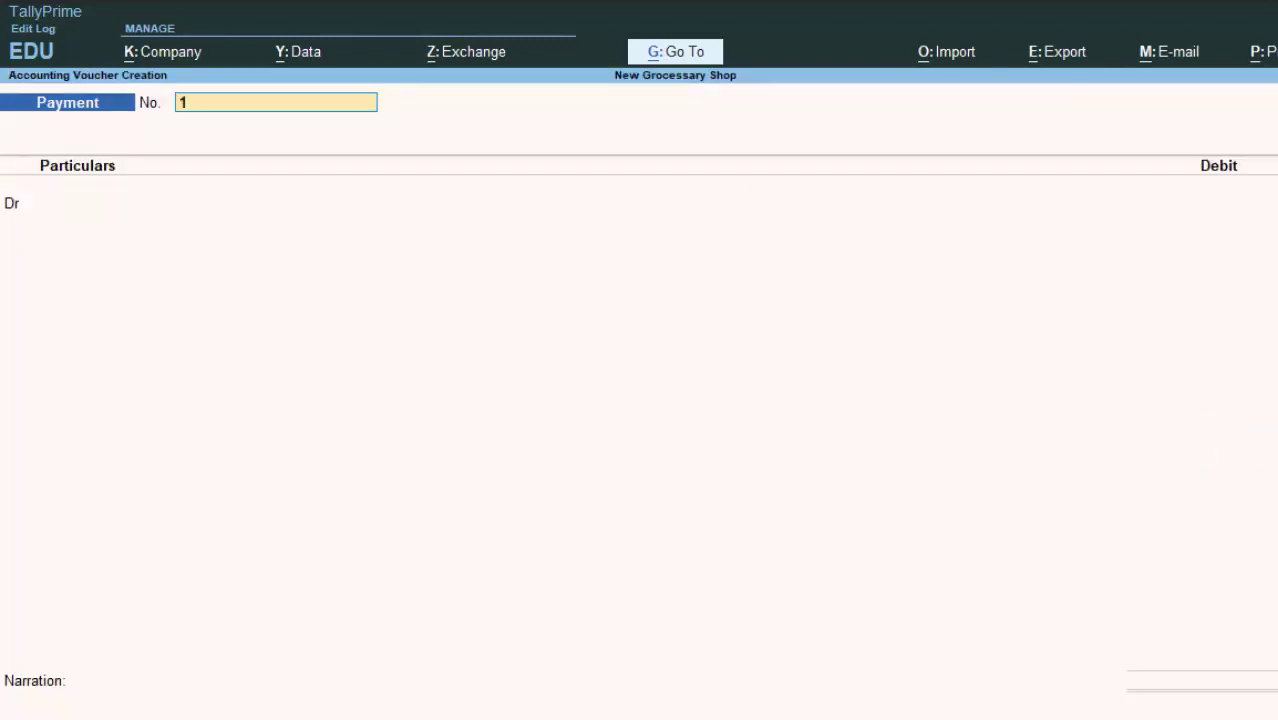
pyautogui.press('F9')
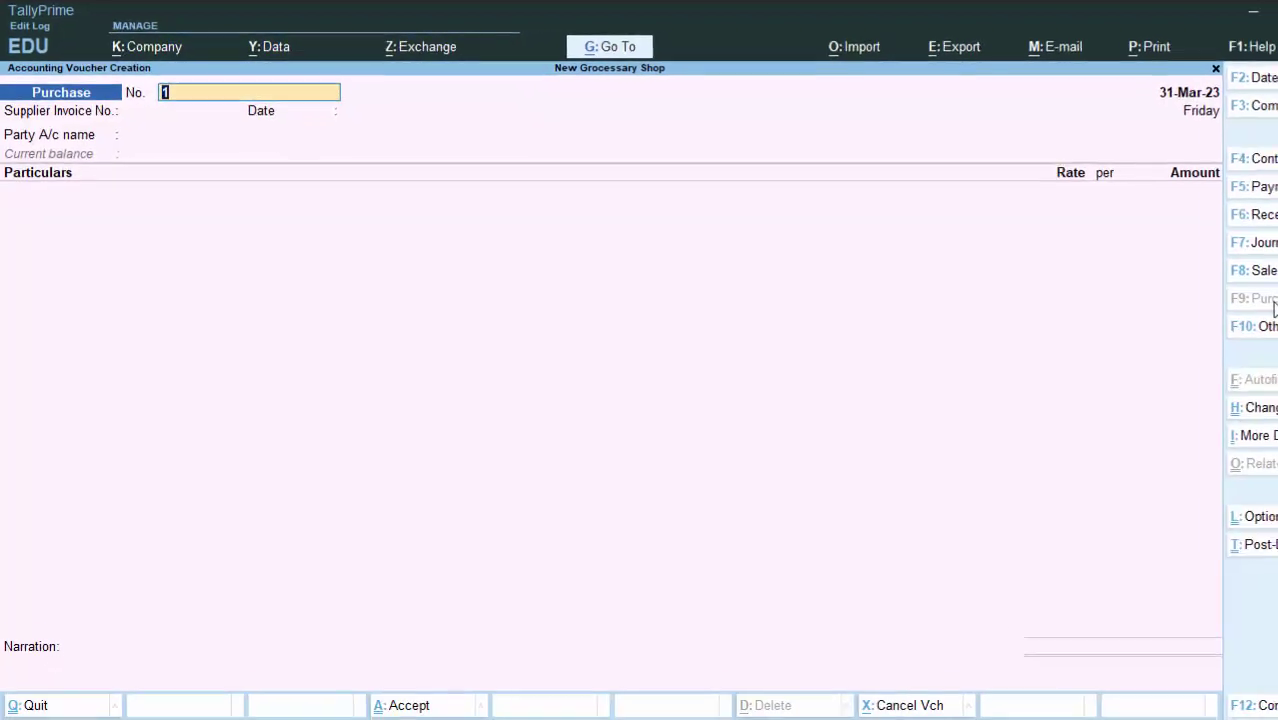
pyautogui.press('Return')
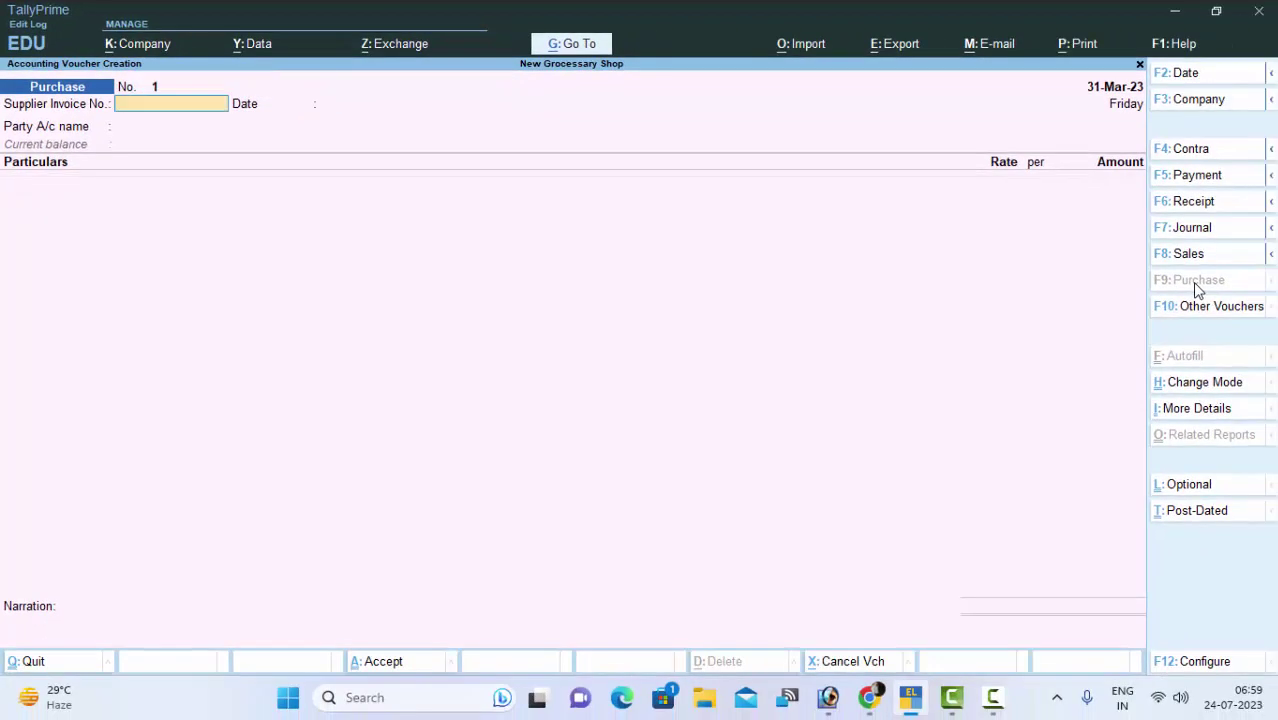
pyautogui.write('464')
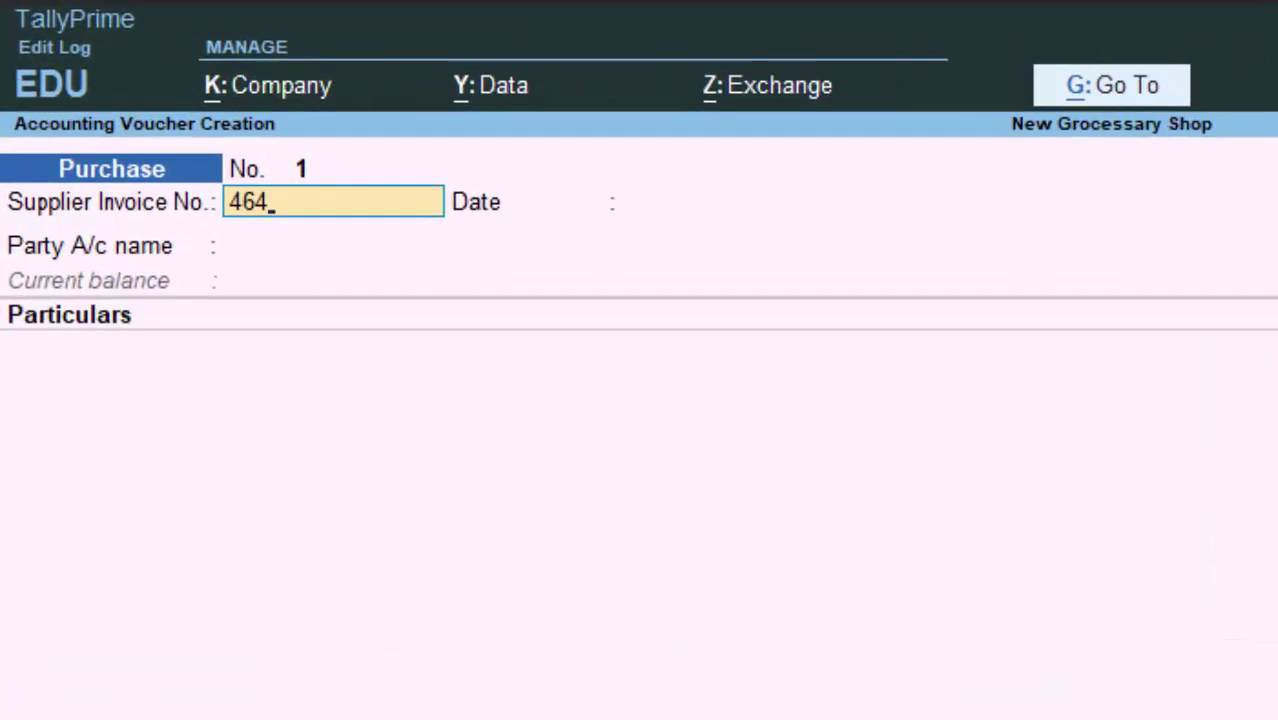
pyautogui.press('Return')
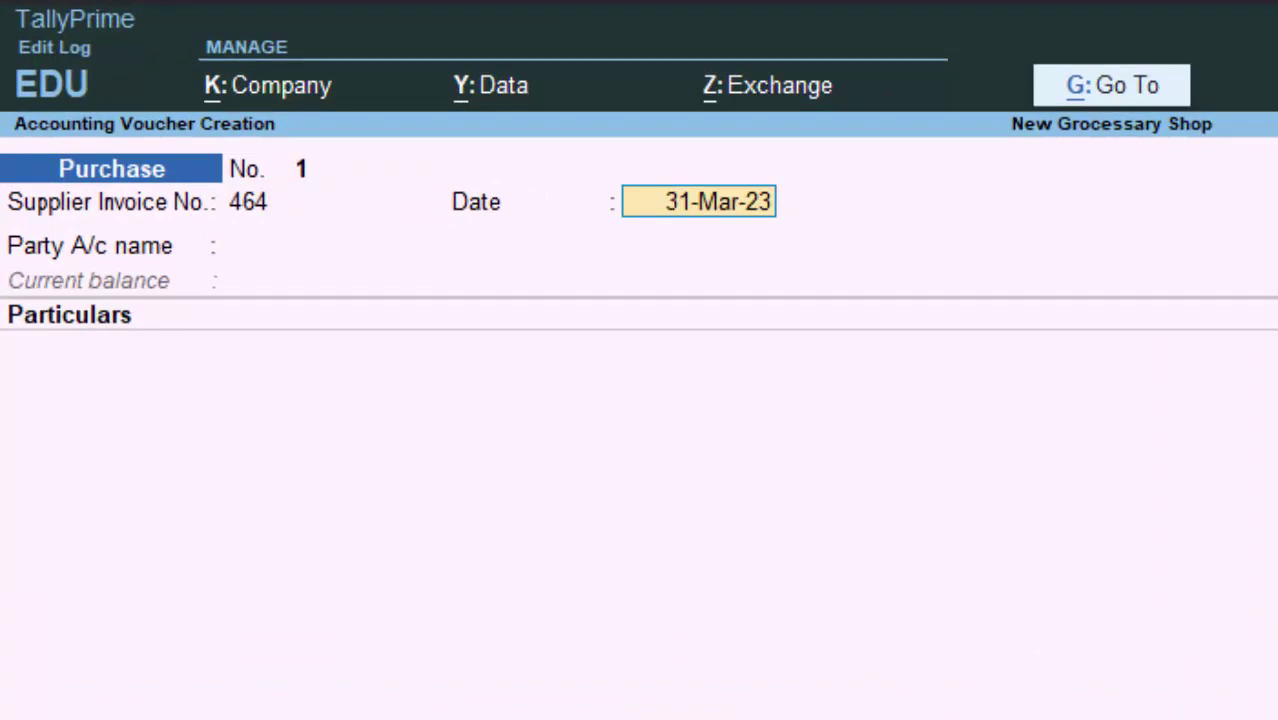
# Try 1-4-2023 as the voucher date and enter 31-3-2023 instead.
pyautogui.press('F2')
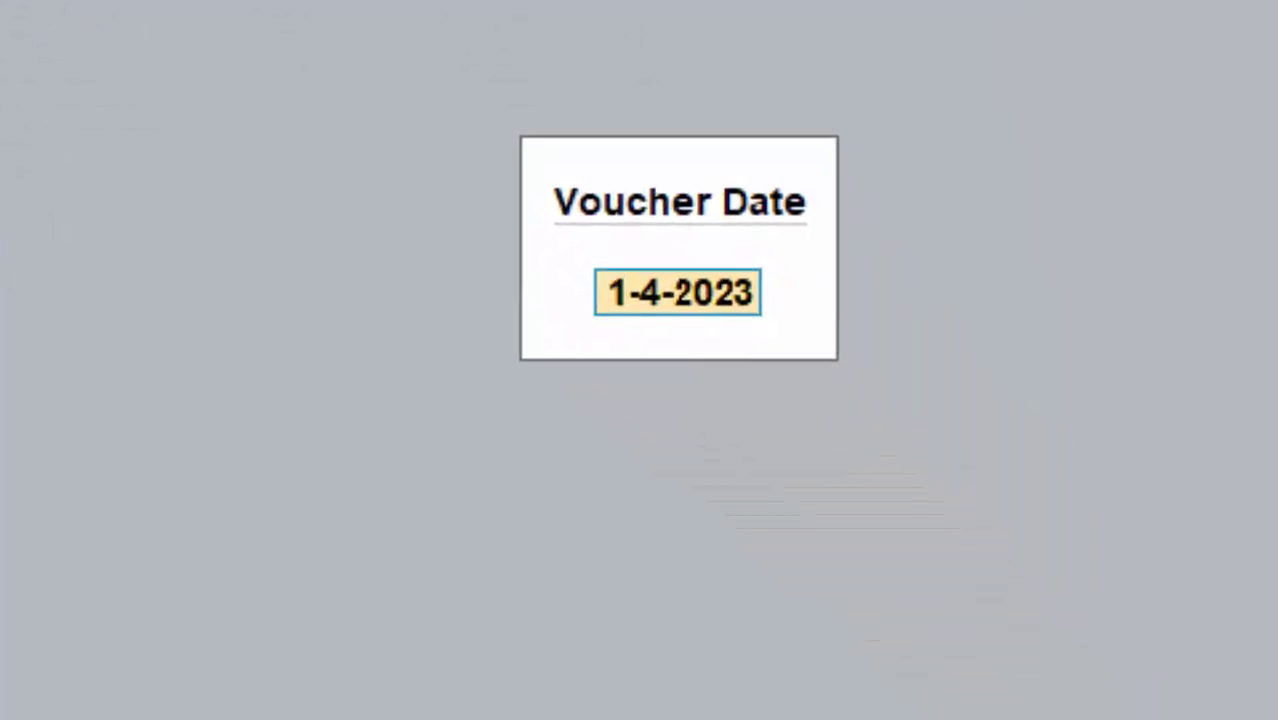
pyautogui.write('1-4-2023')
pyautogui.press('Return')
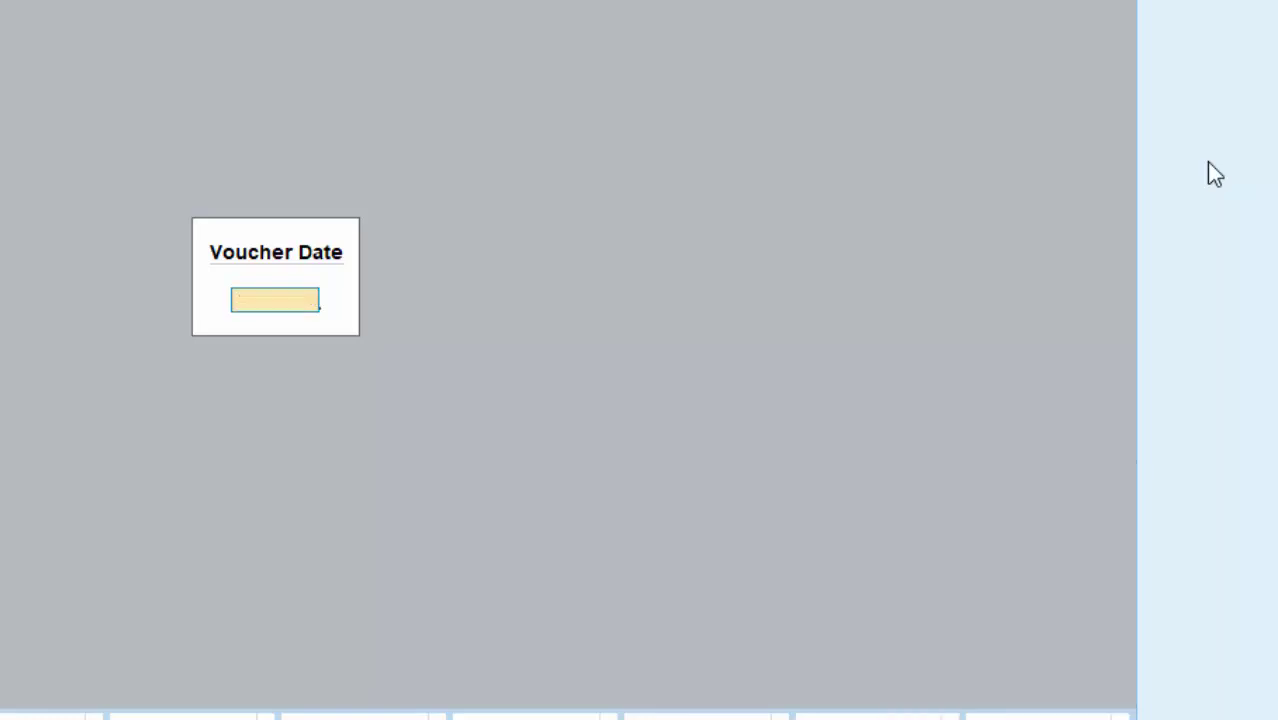
pyautogui.write('31-3-2023')
pyautogui.press('Return')
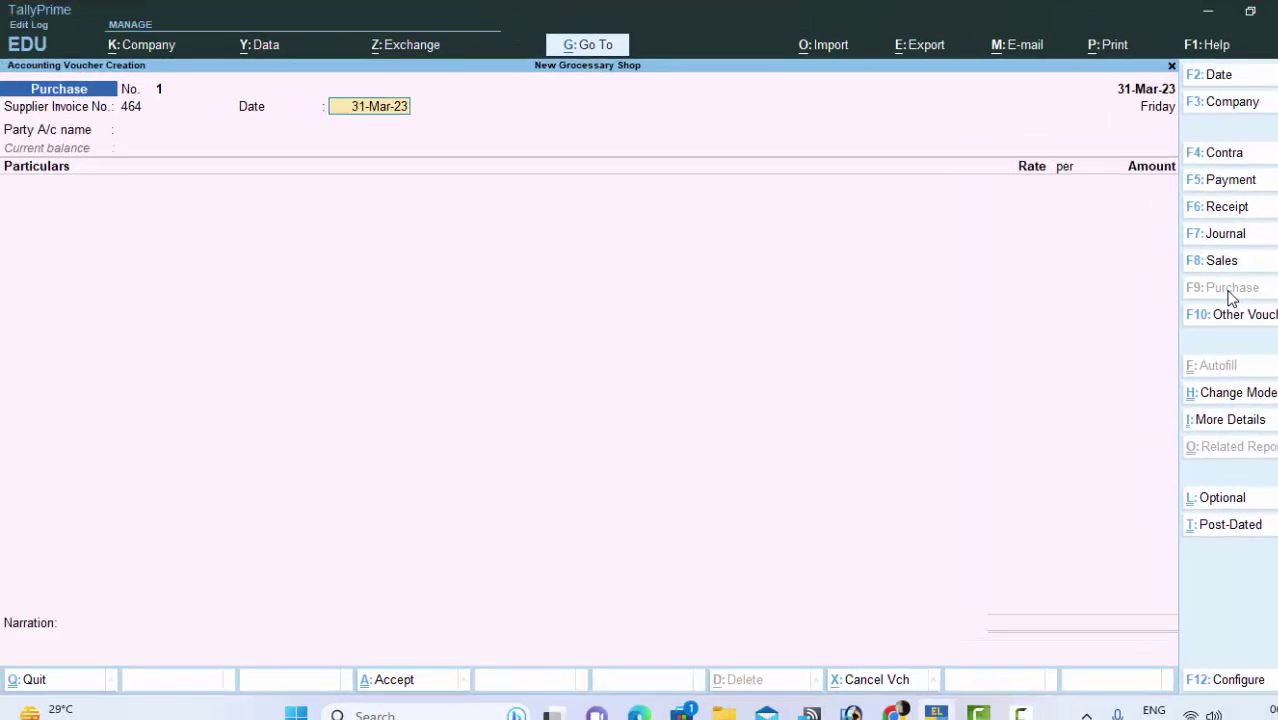
# Change the accounting period to run from 1-4-23 to 31-3-24.
pyautogui.hotkey('alt', 'F2')
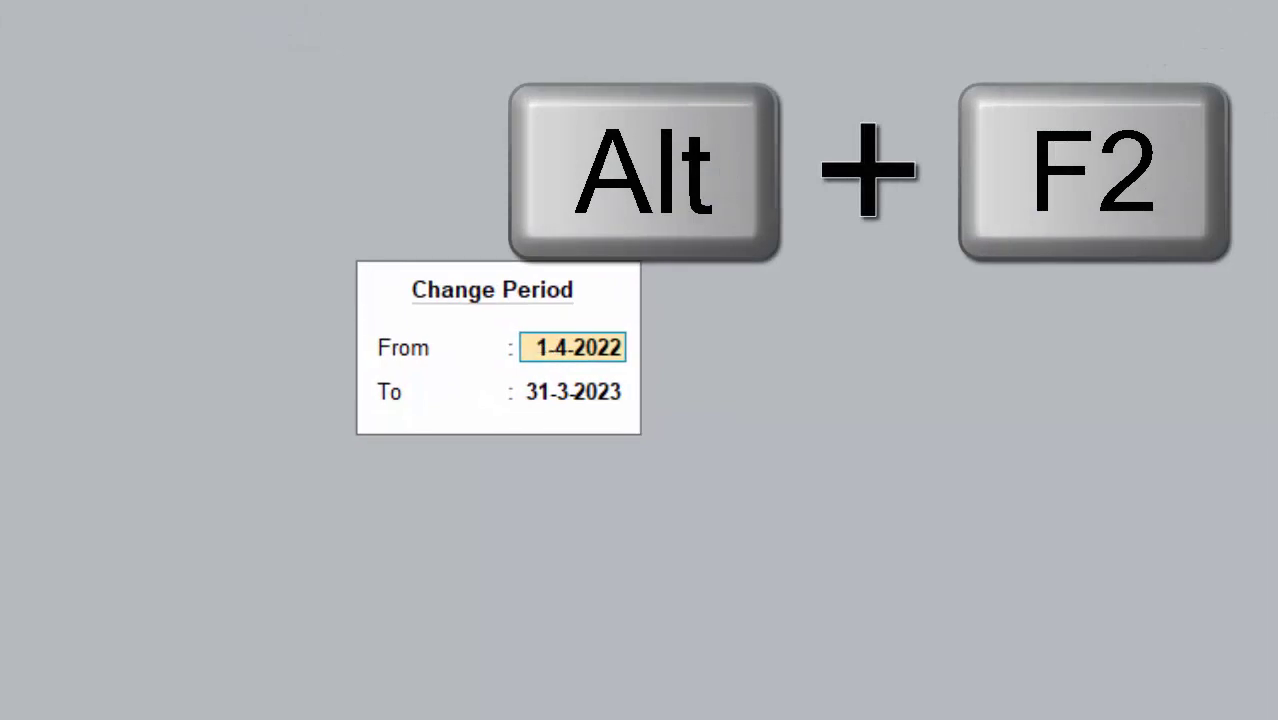
pyautogui.write('1-4-23')
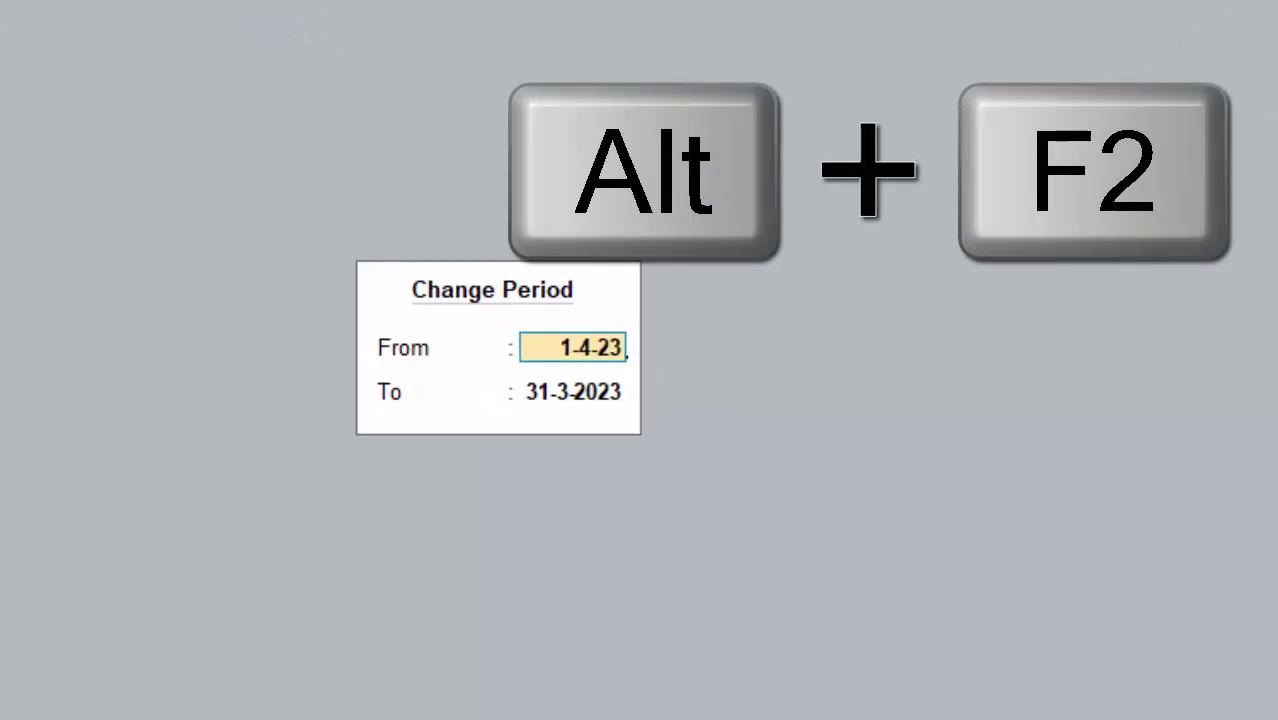
pyautogui.press('Return')
pyautogui.write('3')
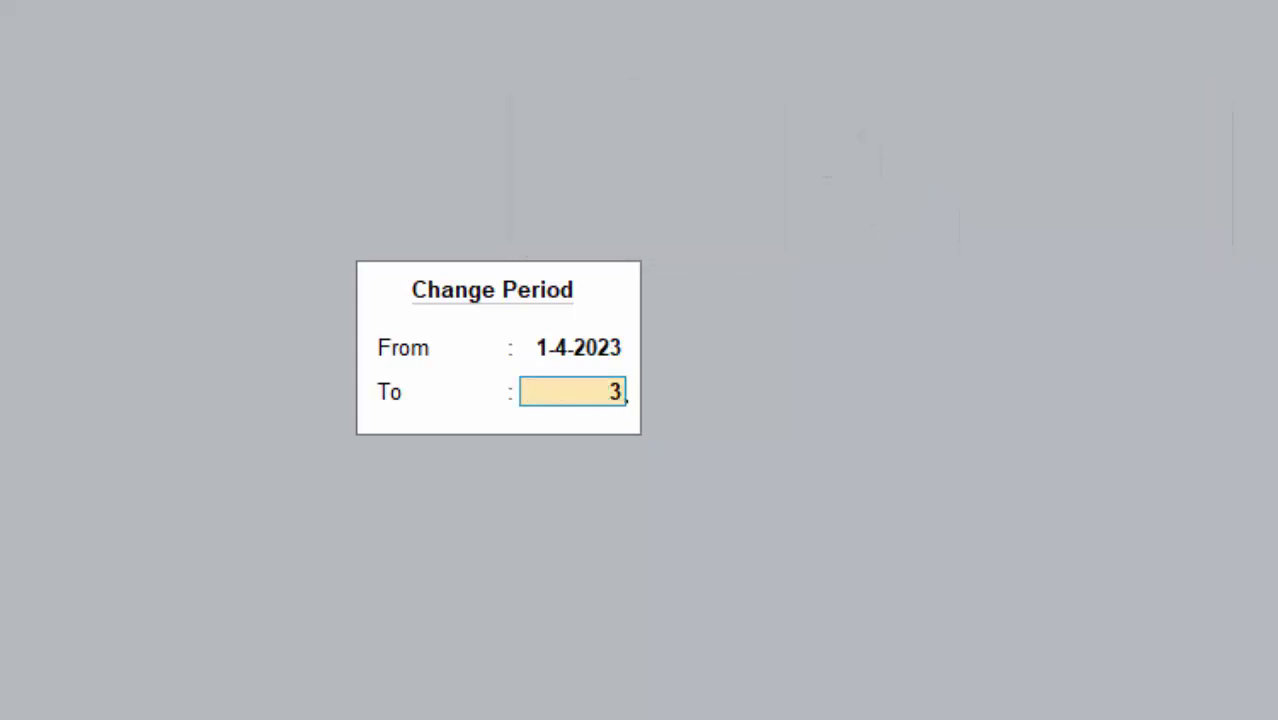
pyautogui.write('1-3-24')
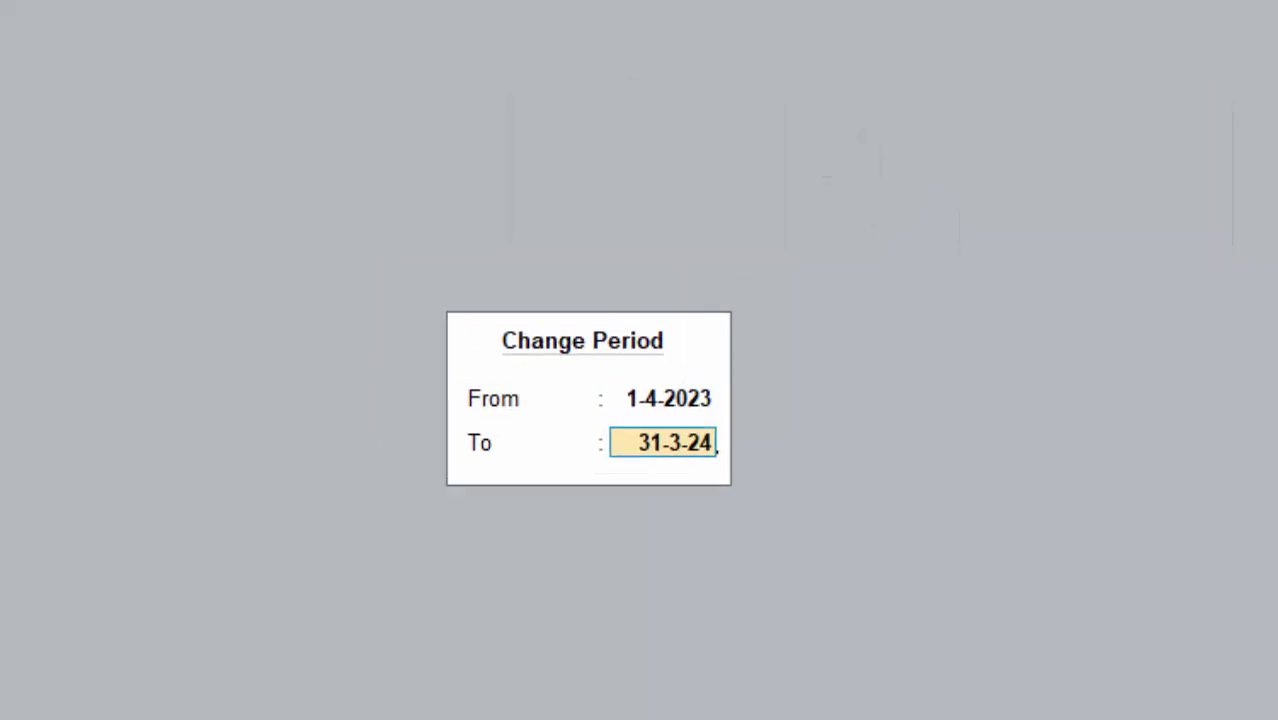
pyautogui.press('Return')
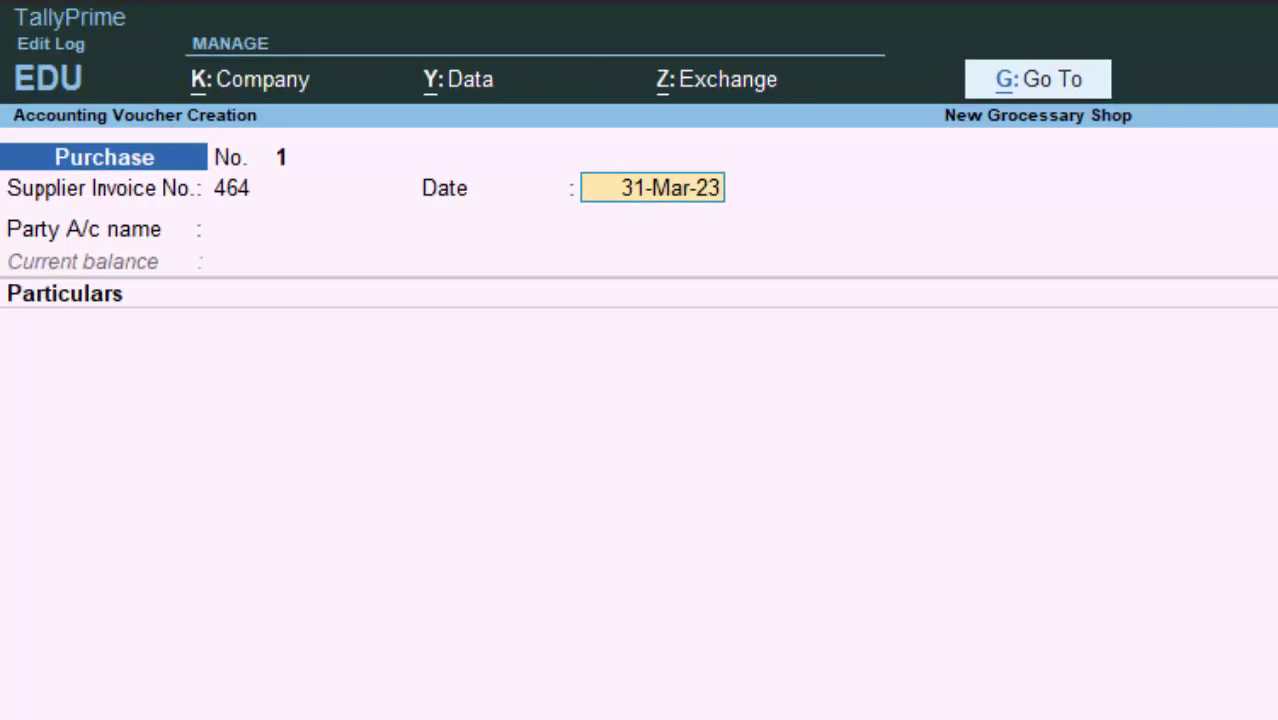
# Set both the voucher date and the supplier invoice date to 1-4-23.
pyautogui.press('F2')
pyautogui.write('1-4-23')
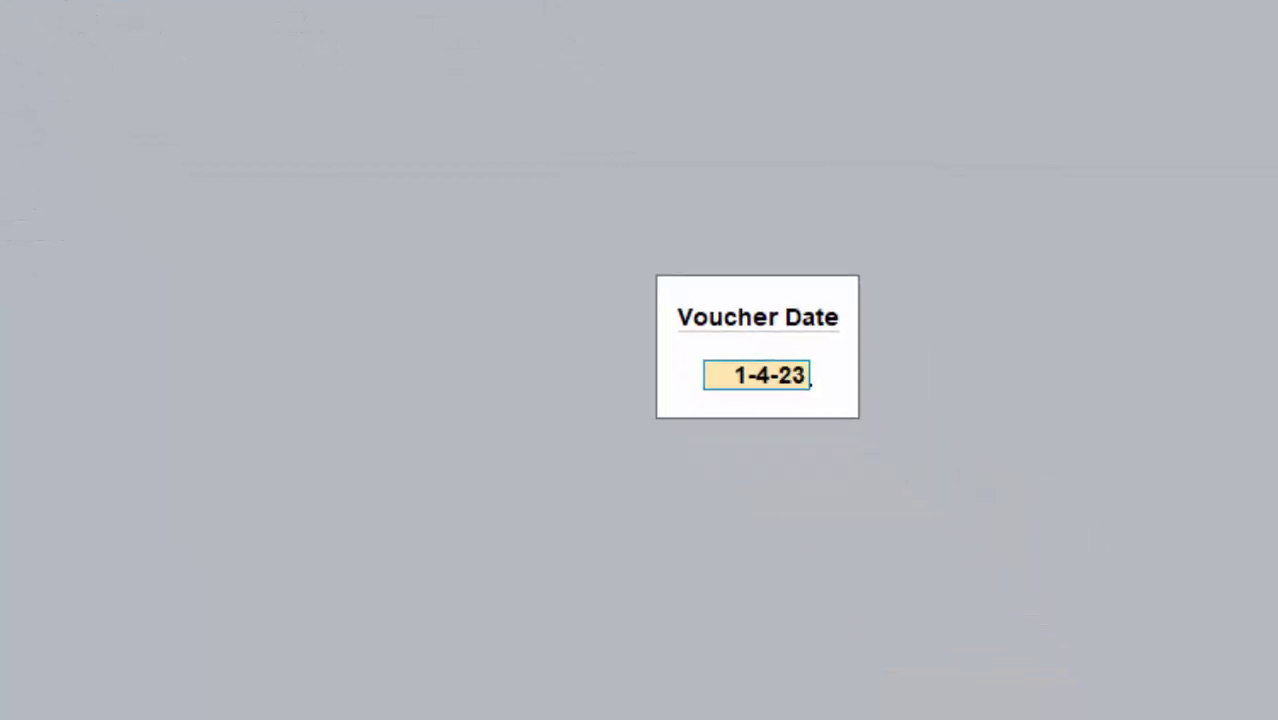
pyautogui.press('Return')
pyautogui.write('1')
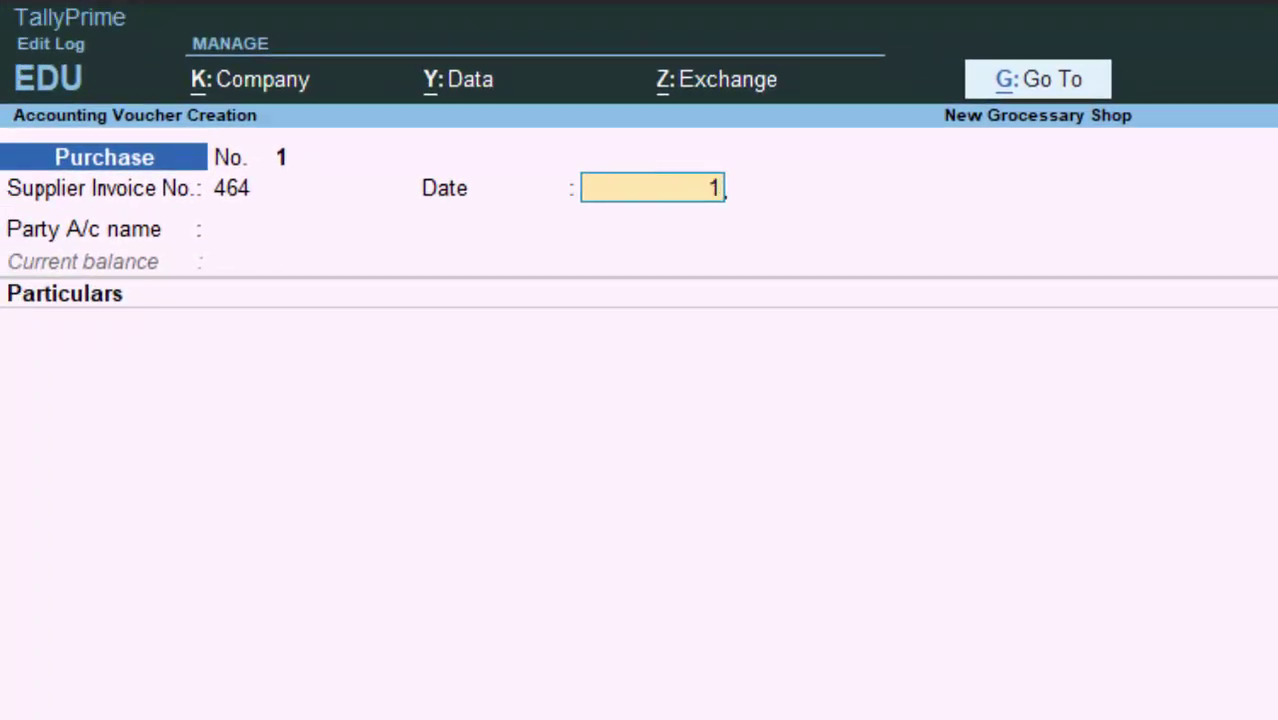
pyautogui.write('-4-23')
pyautogui.press('Return')
# Choose the newly created supplier ledger as the party account, leaving the receipt details blank and accepting the default party details.
pyautogui.press('Down')
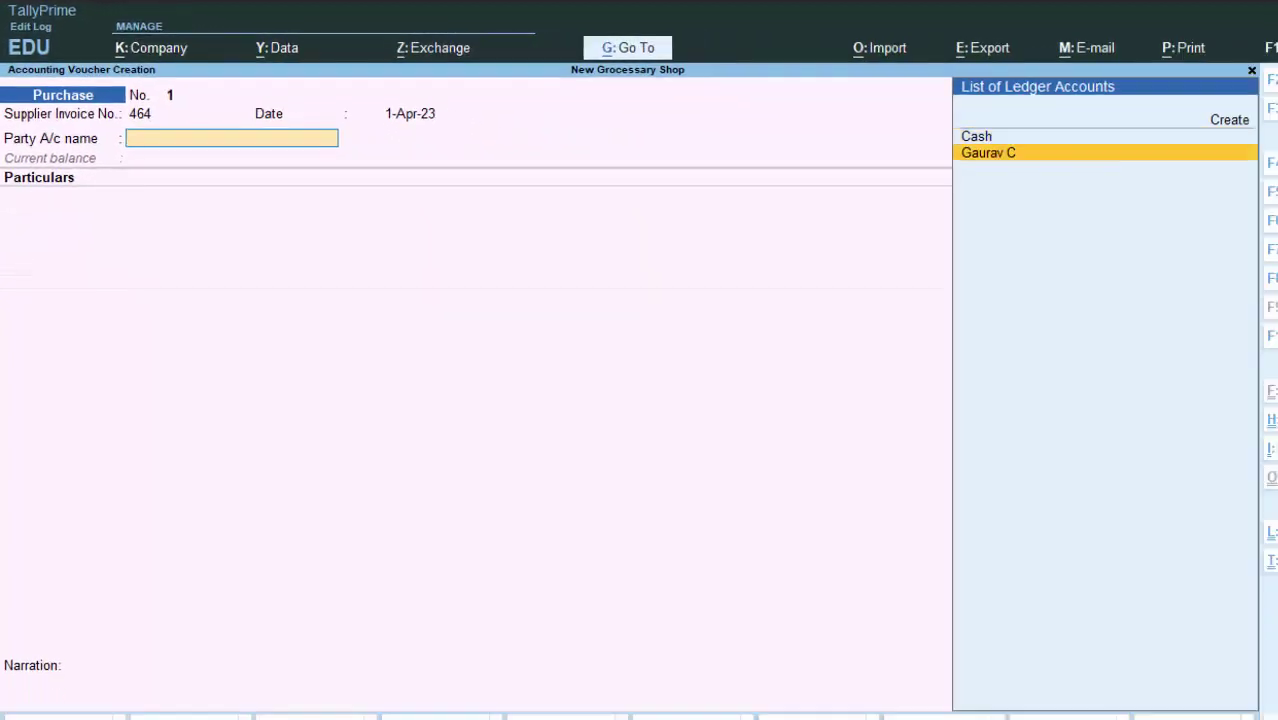
pyautogui.press('Return')
pyautogui.press('Return')
pyautogui.press('Return')
pyautogui.press('Return')
pyautogui.press('Return')
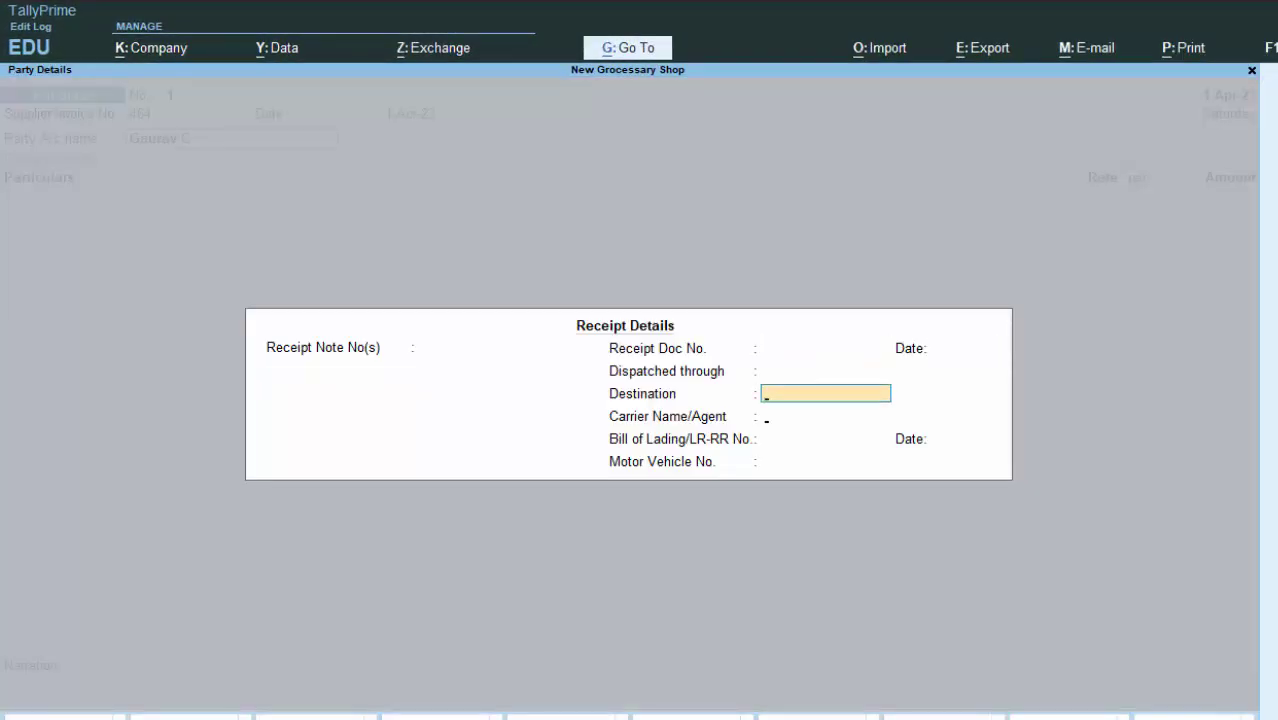
pyautogui.press('Return')
pyautogui.press('Return')
pyautogui.press('Return')
pyautogui.press('Return')
pyautogui.press('Return')
pyautogui.press('Return')
pyautogui.press('Return')
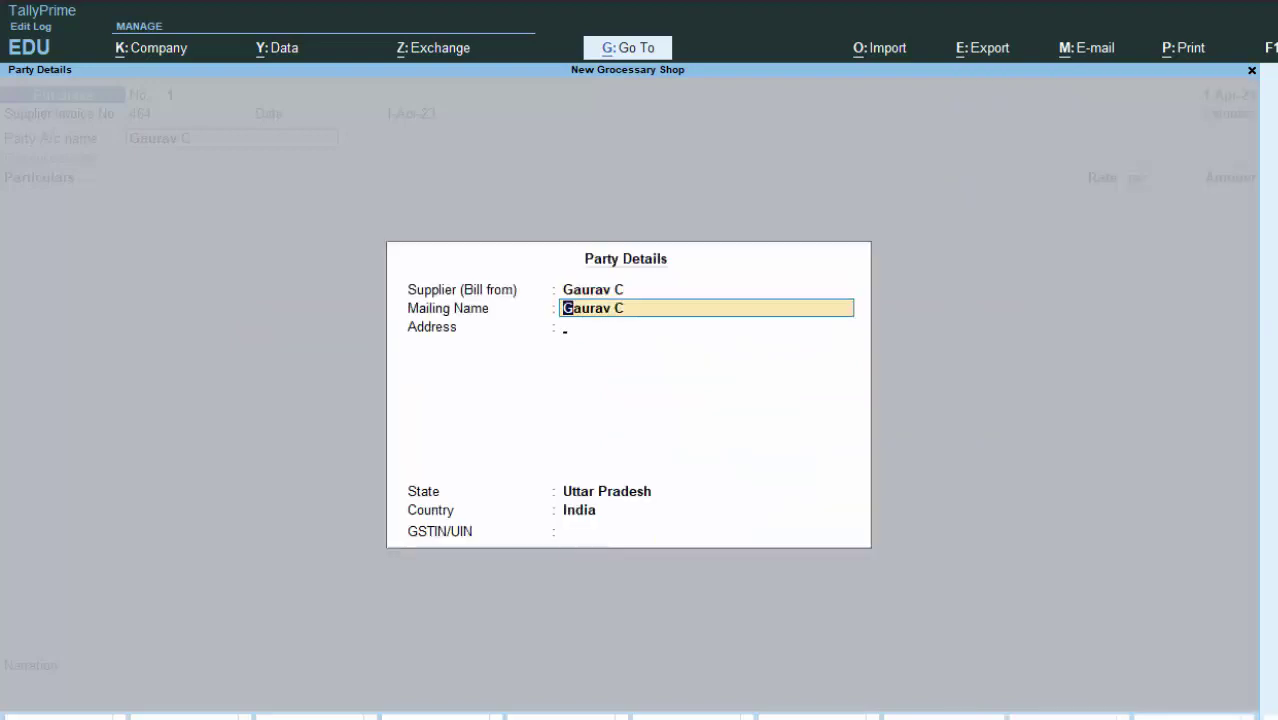
pyautogui.press('Return')
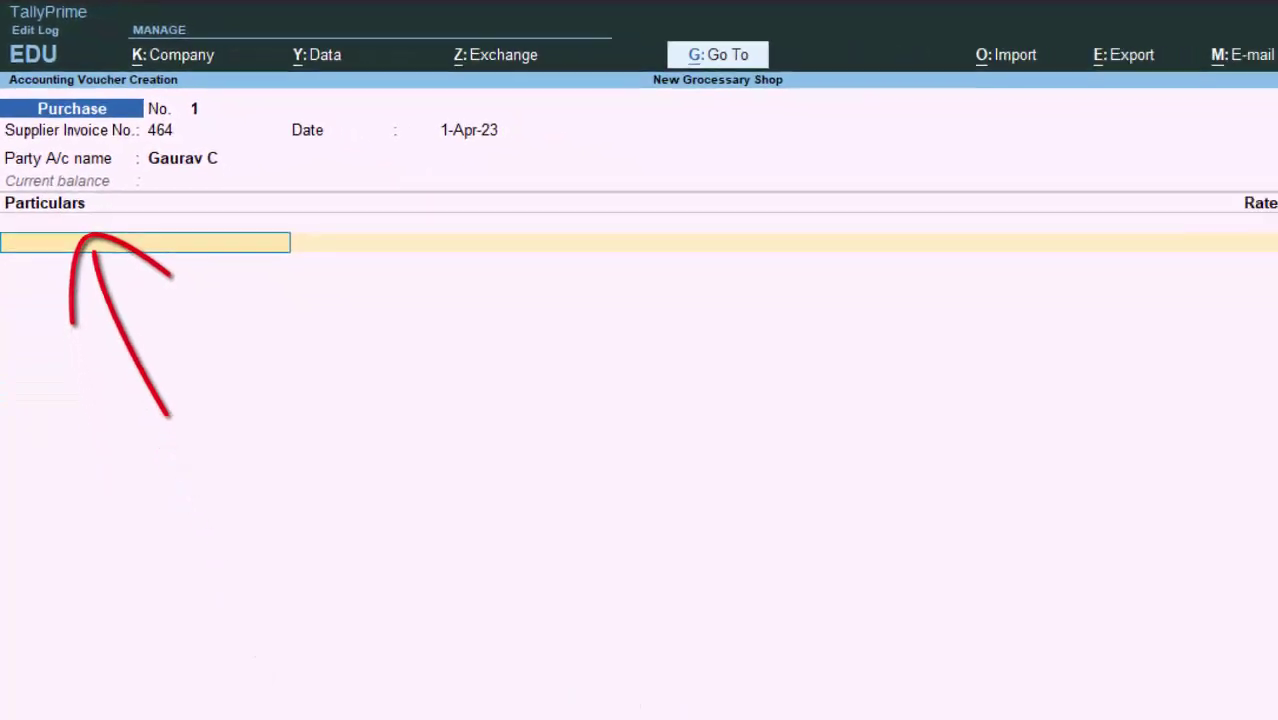
# Switch the purchase voucher to Item Invoice mode, keeping the voucher number, supplier invoice details and party account.
pyautogui.click(1240, 410)
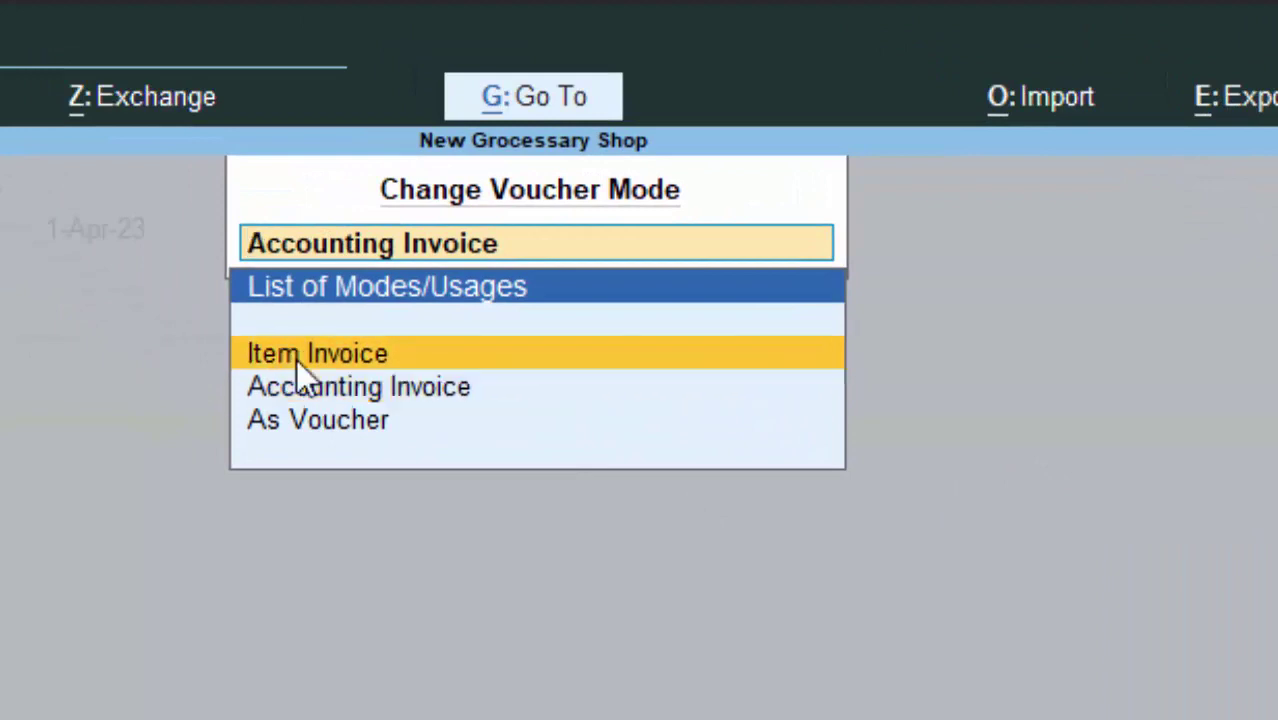
pyautogui.click(296, 359)
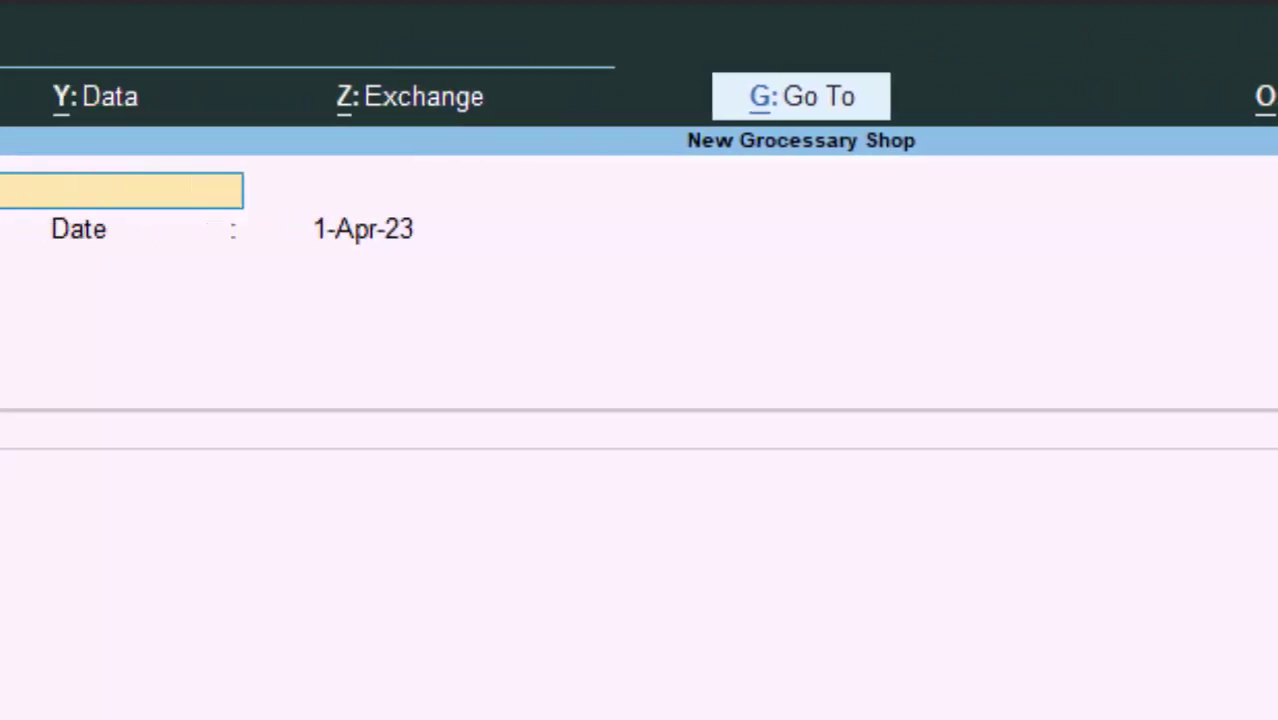
pyautogui.press('Return')
pyautogui.press('Return')
pyautogui.press('Return')
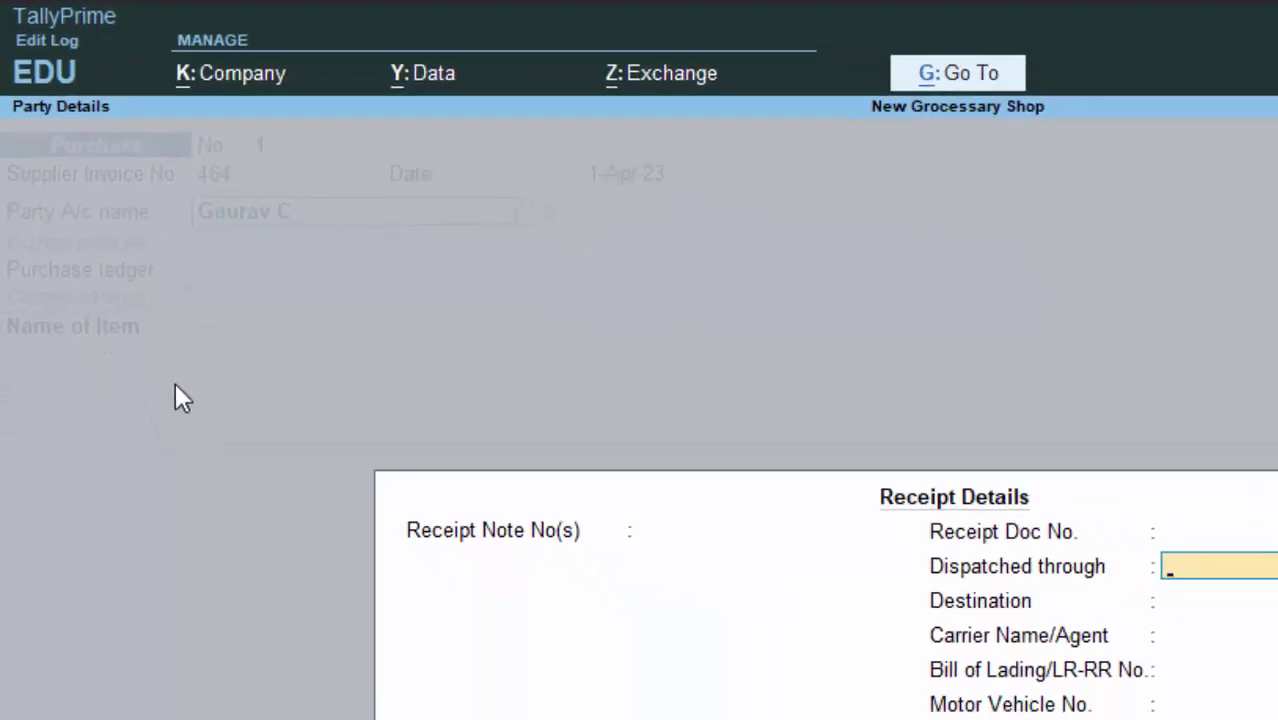
# Leave the remaining receipt details blank and accept the default party details for the supplier.
pyautogui.press('Return')
pyautogui.press('Return')
pyautogui.press('Return')
pyautogui.press('Return')
pyautogui.press('Return')
pyautogui.press('Return')
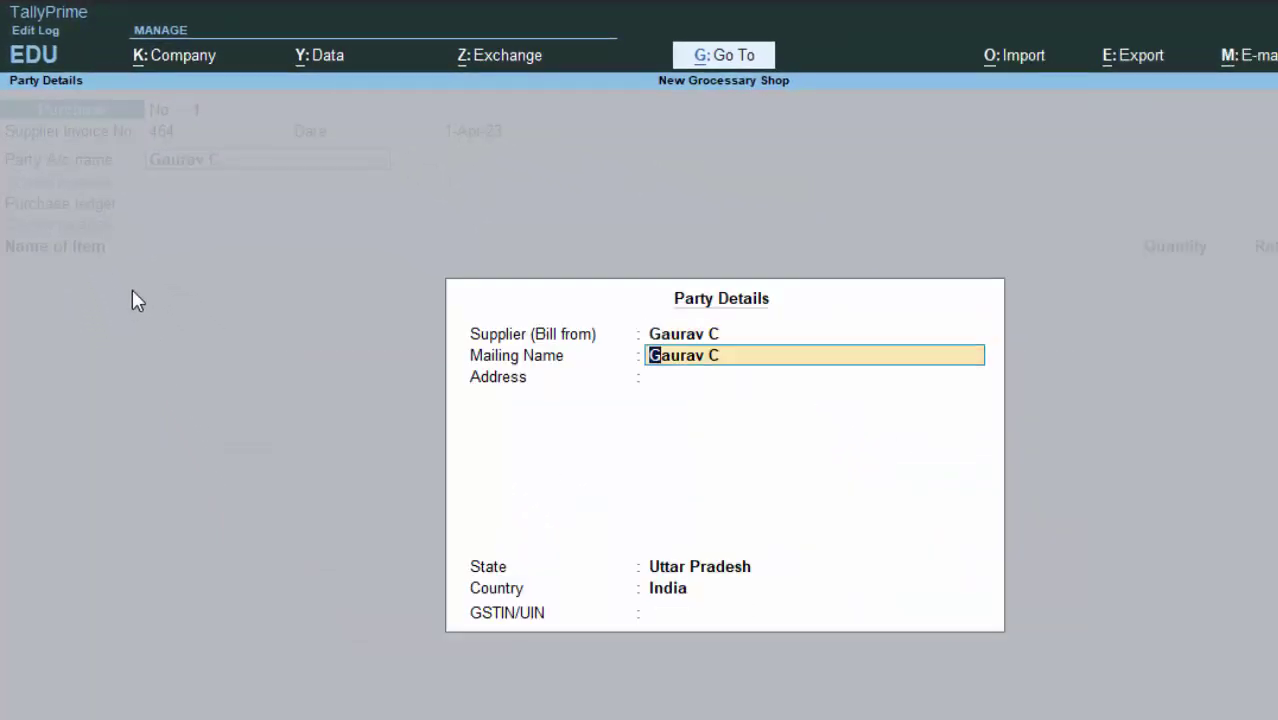
pyautogui.press('Return')
pyautogui.press('Return')
pyautogui.press('Return')
pyautogui.press('Return')
# Begin a new ledger for the voucher's purchase ledger, named Purchase A/c and without an alias.
pyautogui.hotkey('alt', 'c')
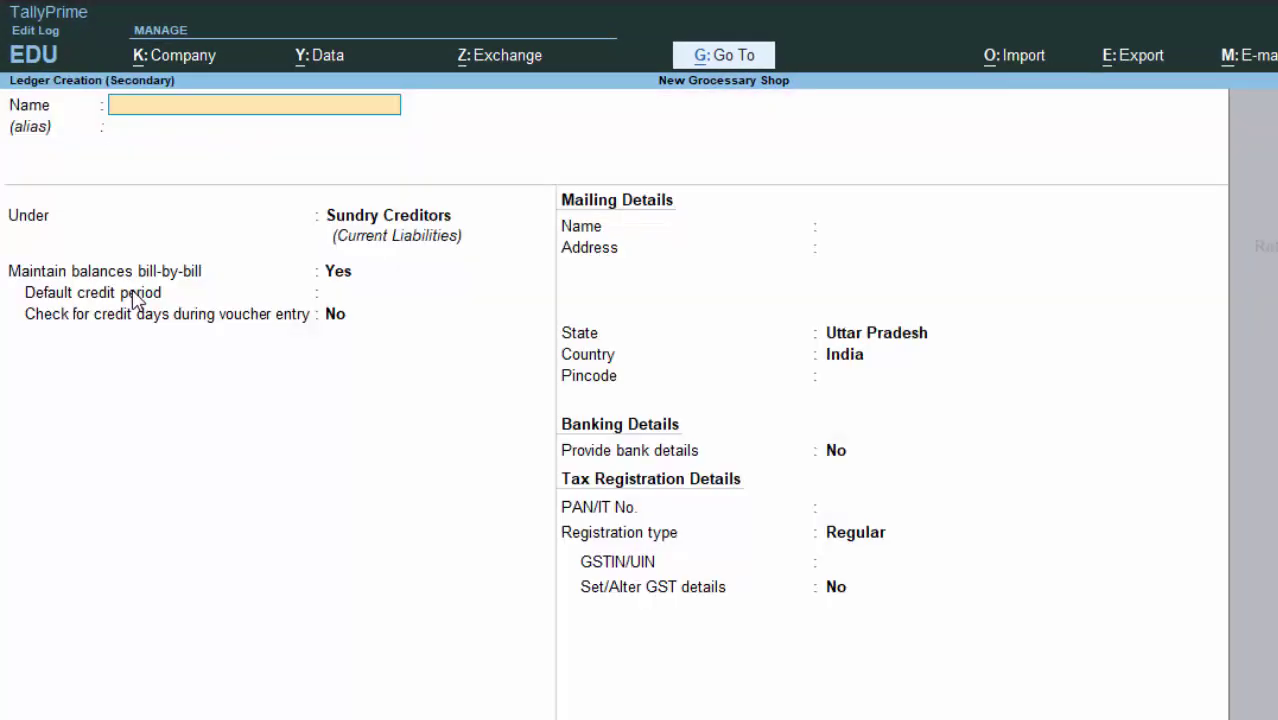
pyautogui.write('Purchase')
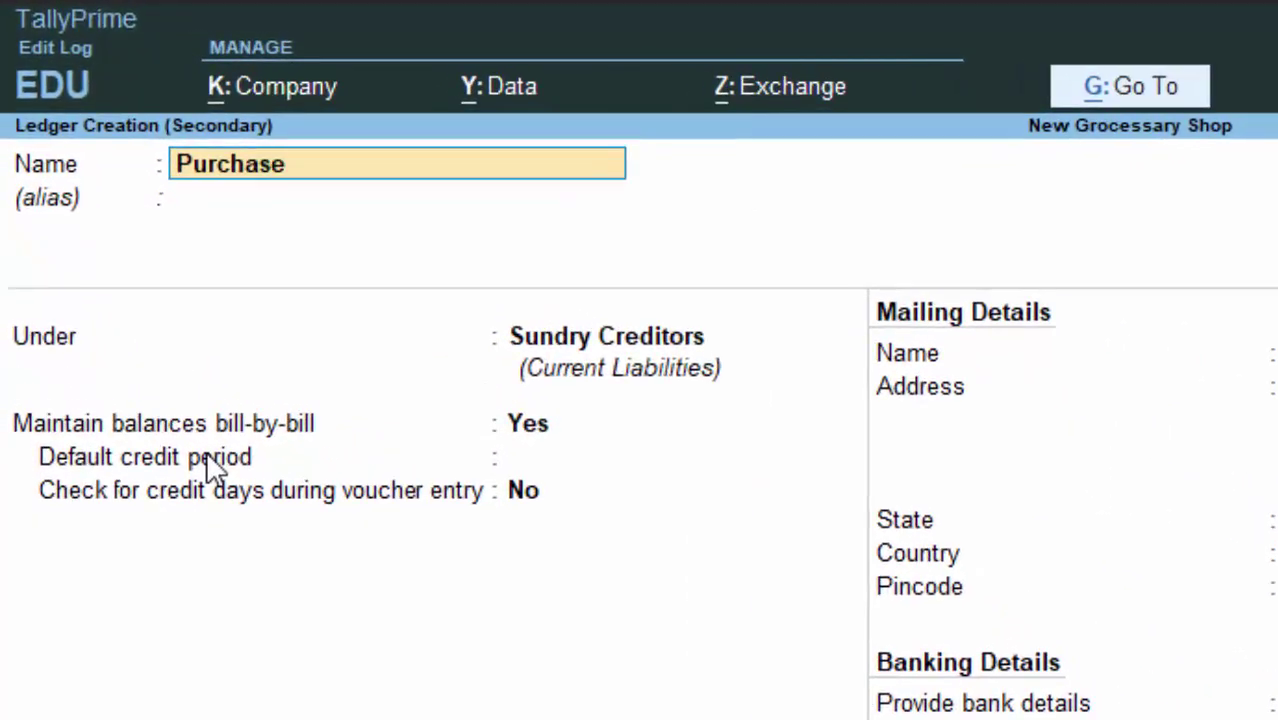
pyautogui.write(' a/c')
pyautogui.press('Return')
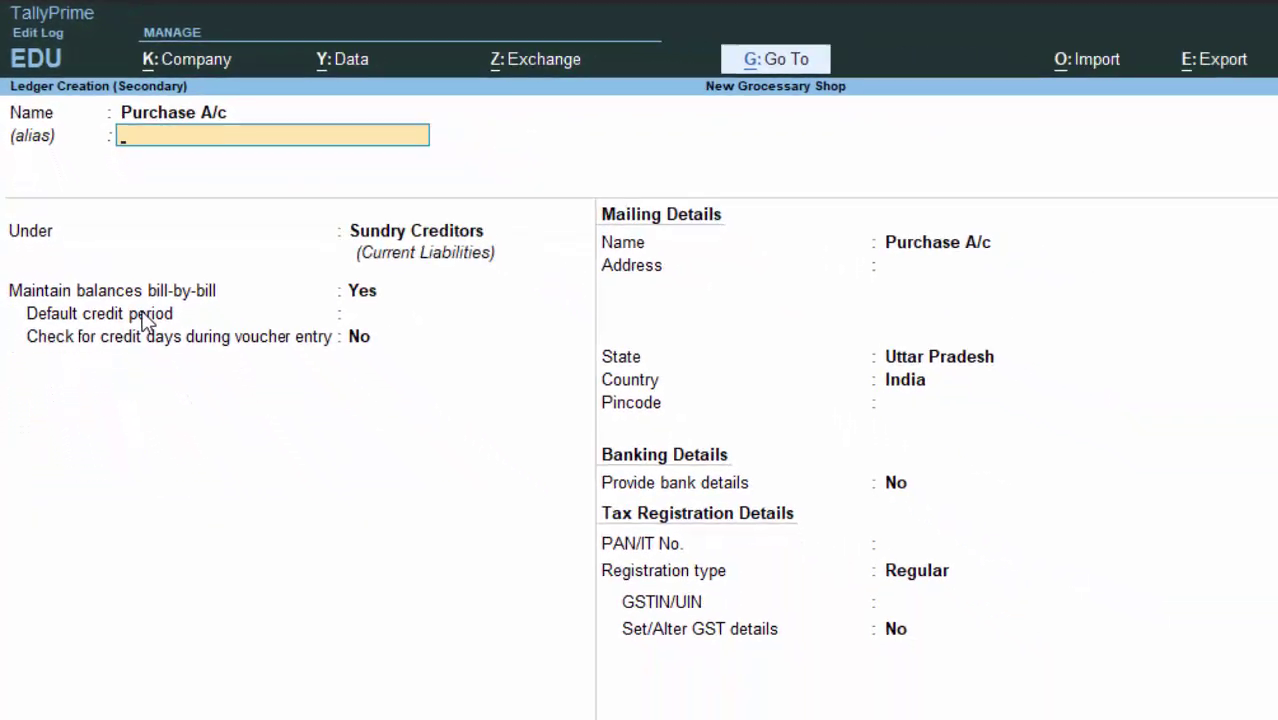
pyautogui.press('Return')
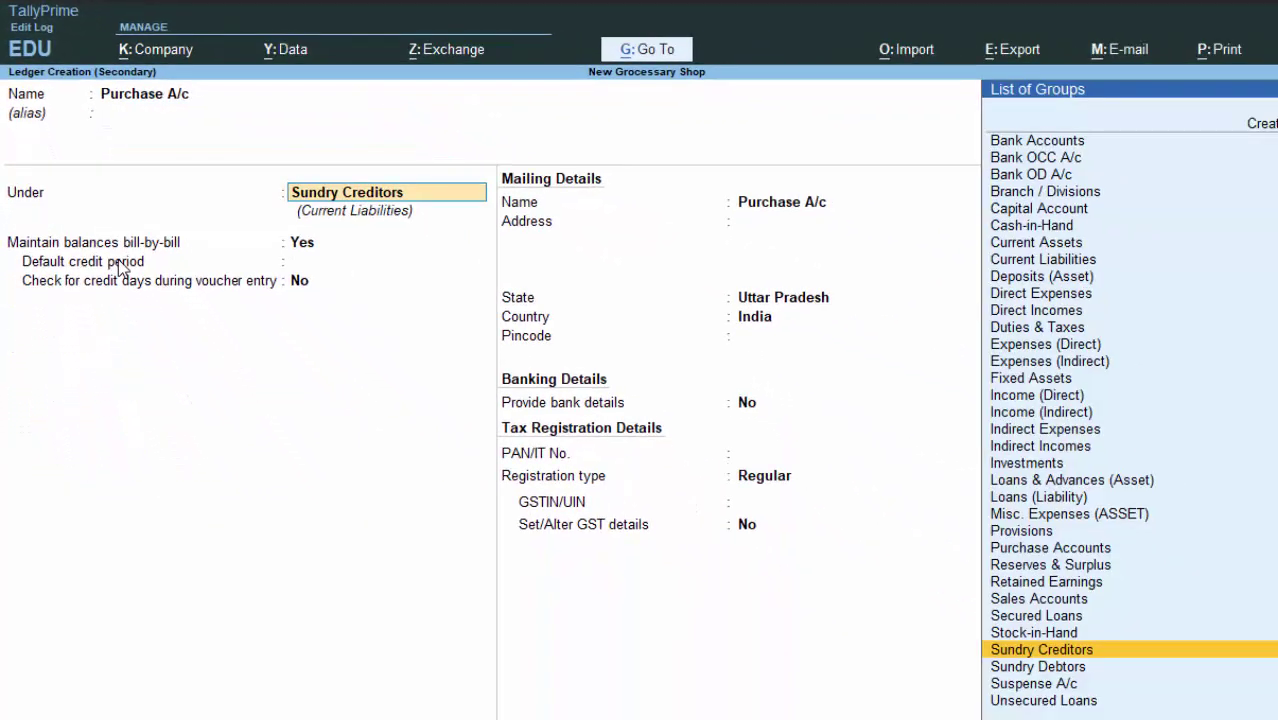
# Place the new ledger under Purchase Accounts and save it with the default type, GST and Services supply settings.
pyautogui.write('P')
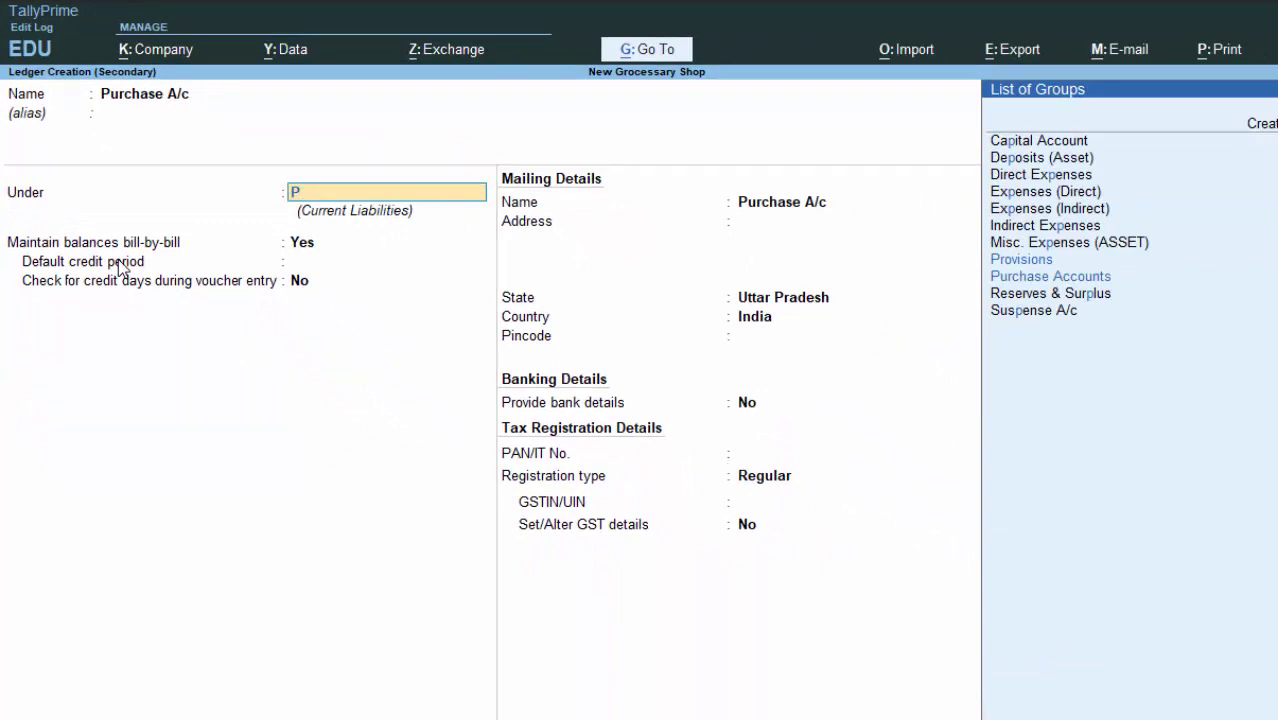
pyautogui.press('Return')
pyautogui.press('Return')
pyautogui.press('Return')
pyautogui.press('Return')
pyautogui.press('Return')
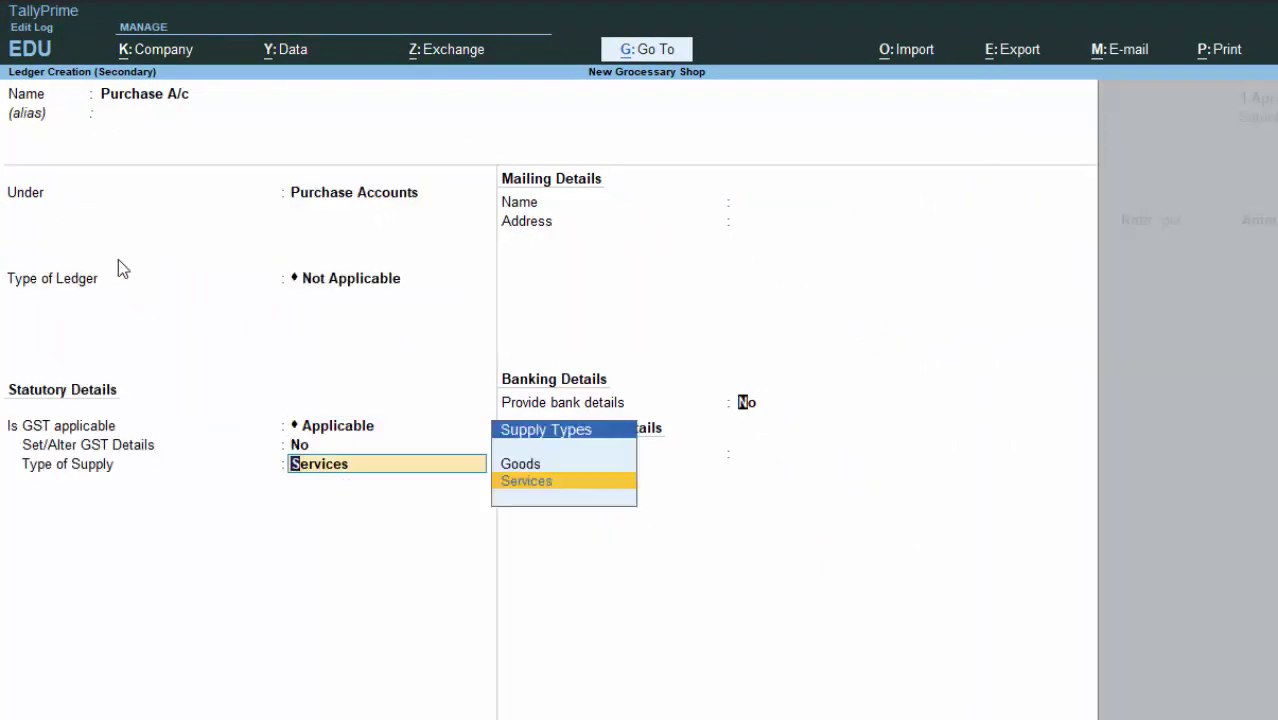
pyautogui.press('Return')
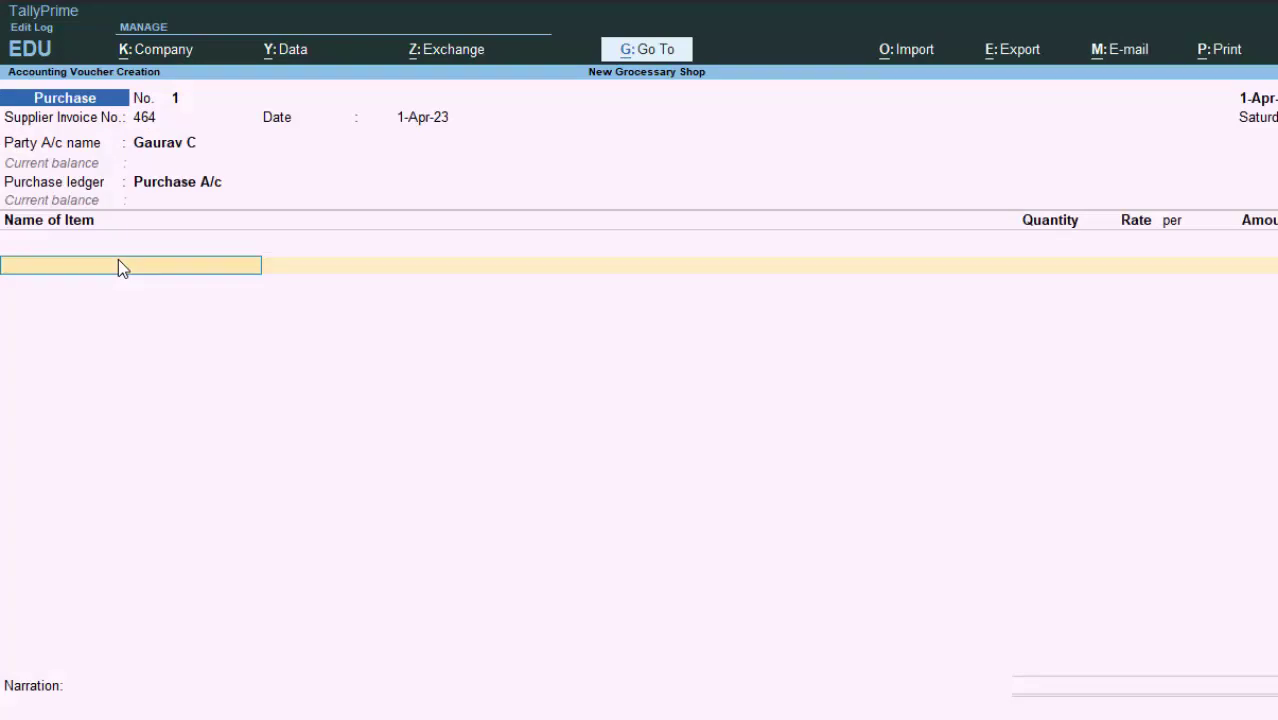
# Begin a new stock item named Sugar for the voucher's item line, without an alias and under Primary.
pyautogui.hotkey('alt', 'c')
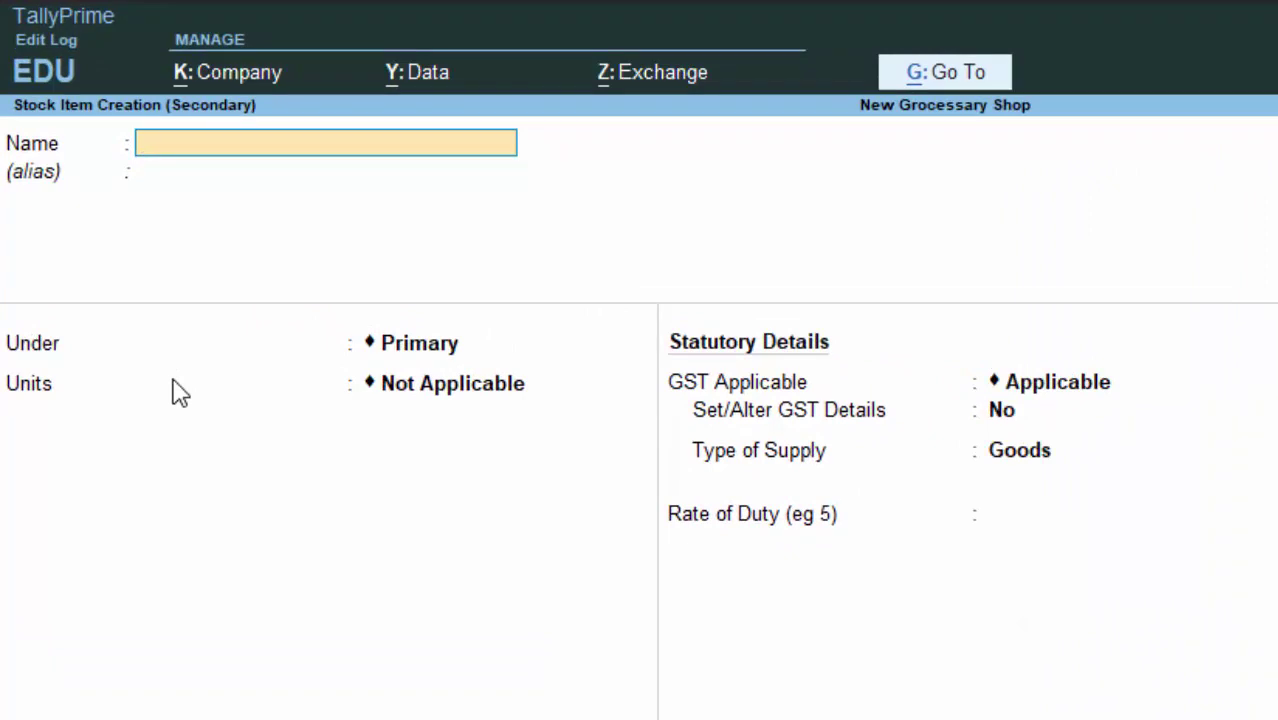
pyautogui.write('Sugar')
pyautogui.press('Return')
pyautogui.press('Return')
pyautogui.press('Return')
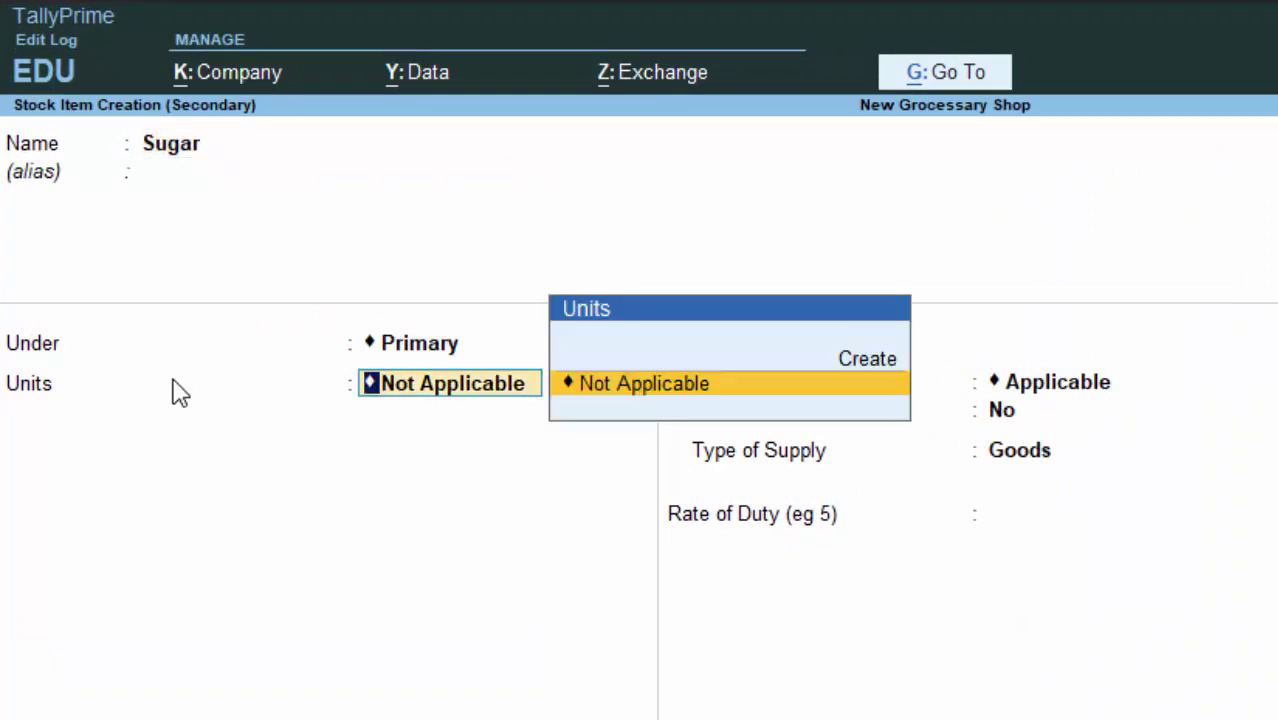
# Create the stock item's unit with symbol kg, formal name Kilogram, UQC KGS-KILOGRAMS and 3 decimal places.
pyautogui.press('Up')
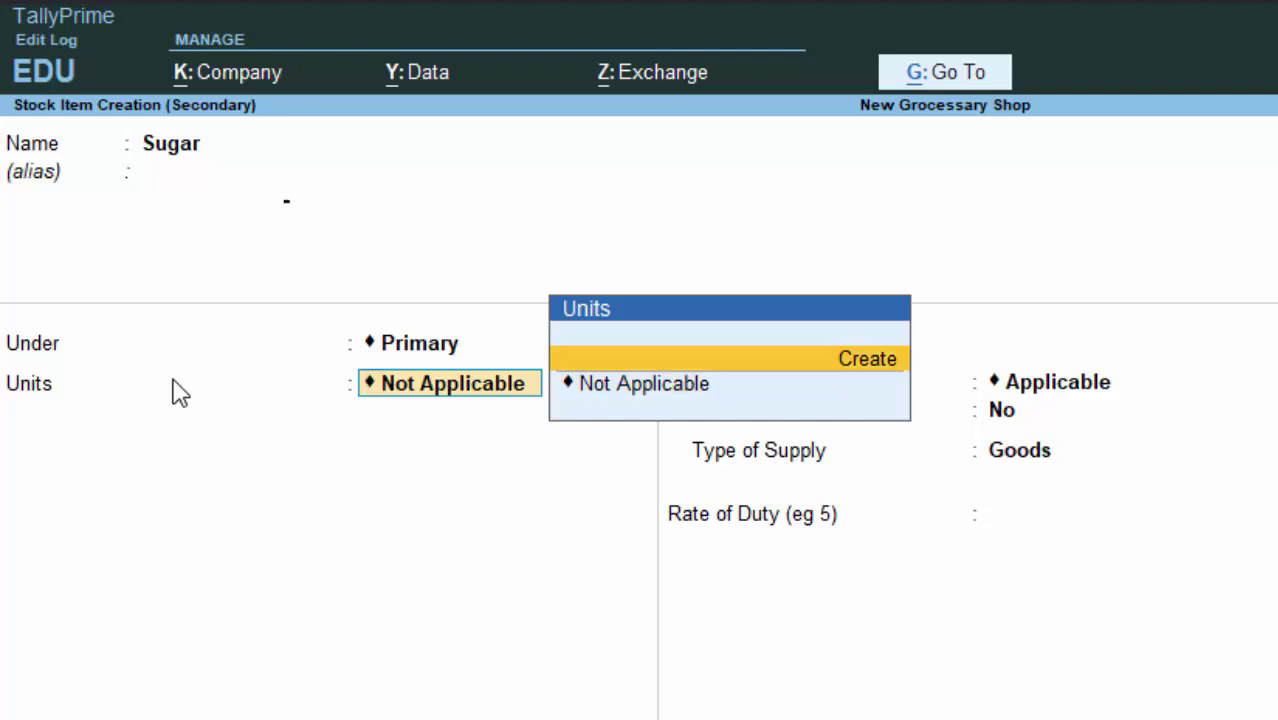
pyautogui.press('Return')
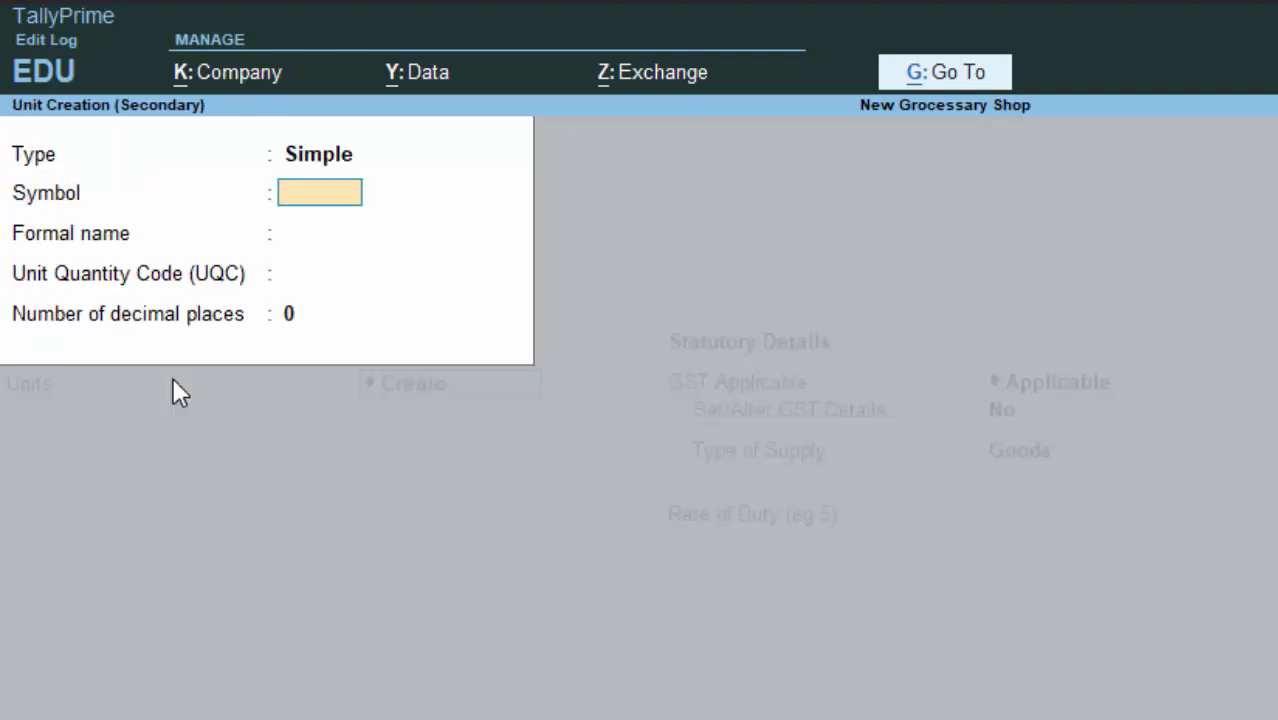
pyautogui.write('kg')
pyautogui.press('Return')
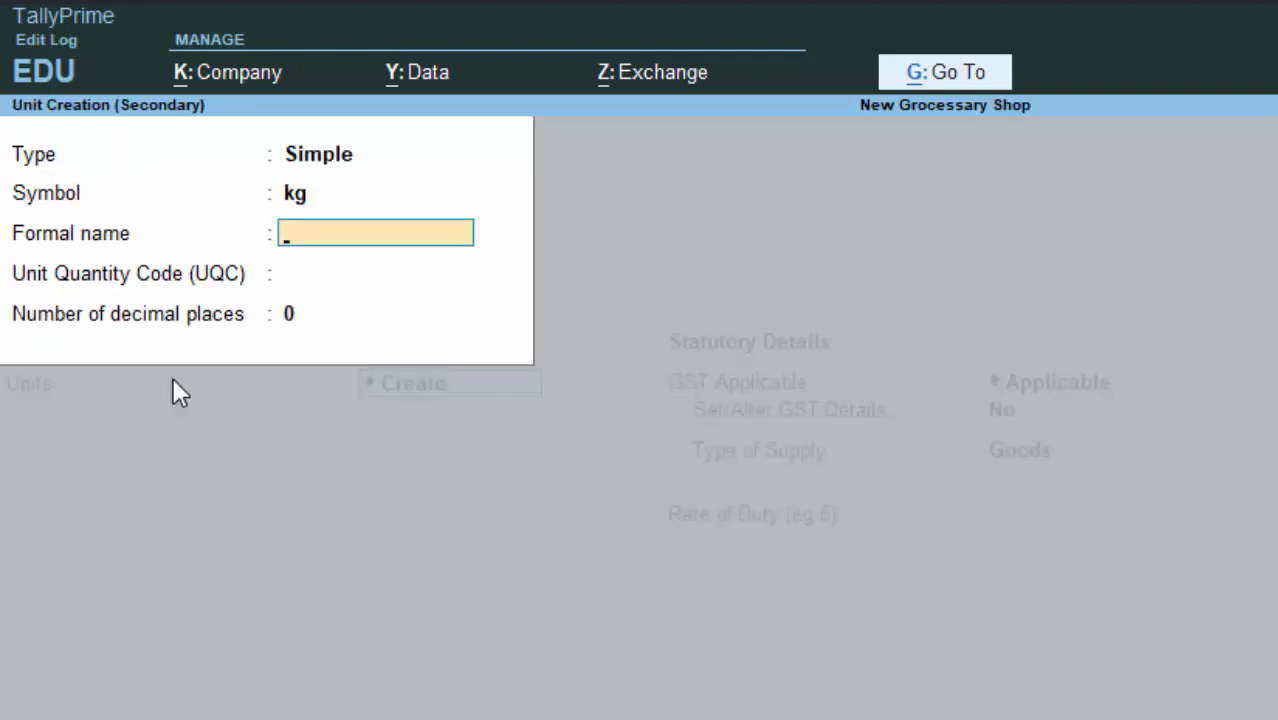
pyautogui.write('Kilogram')
pyautogui.press('Return')
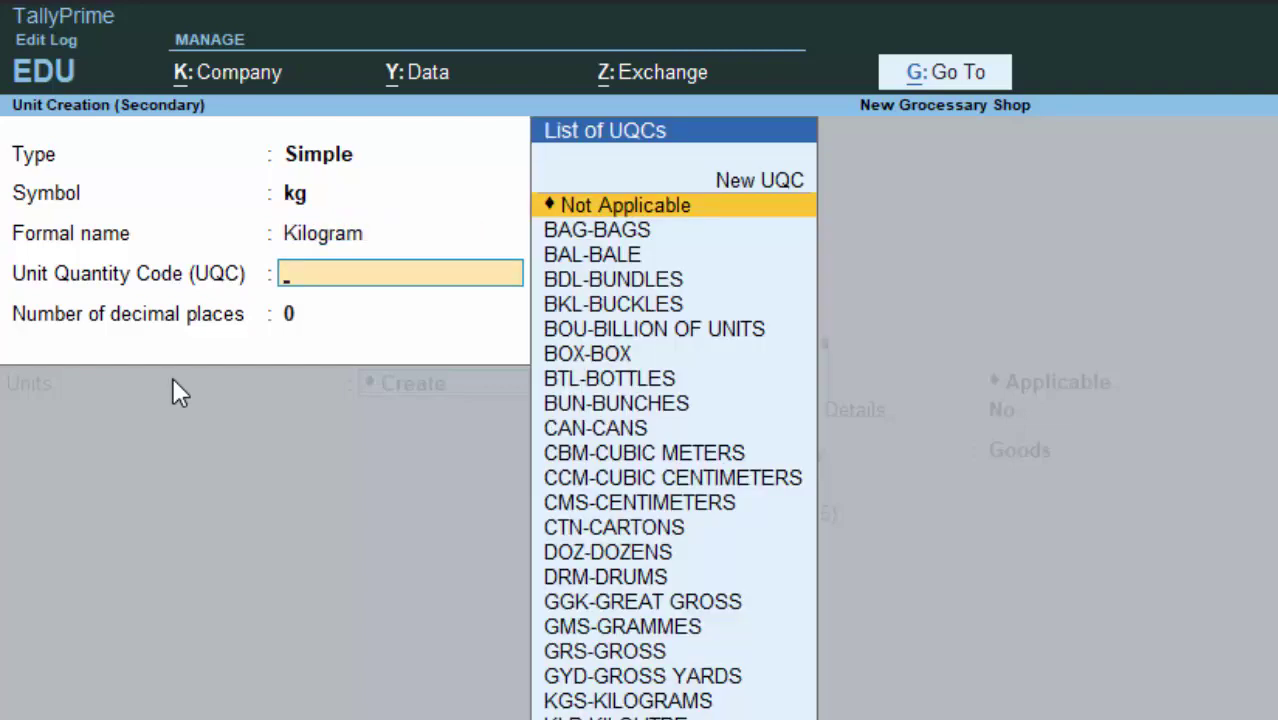
pyautogui.write('k')
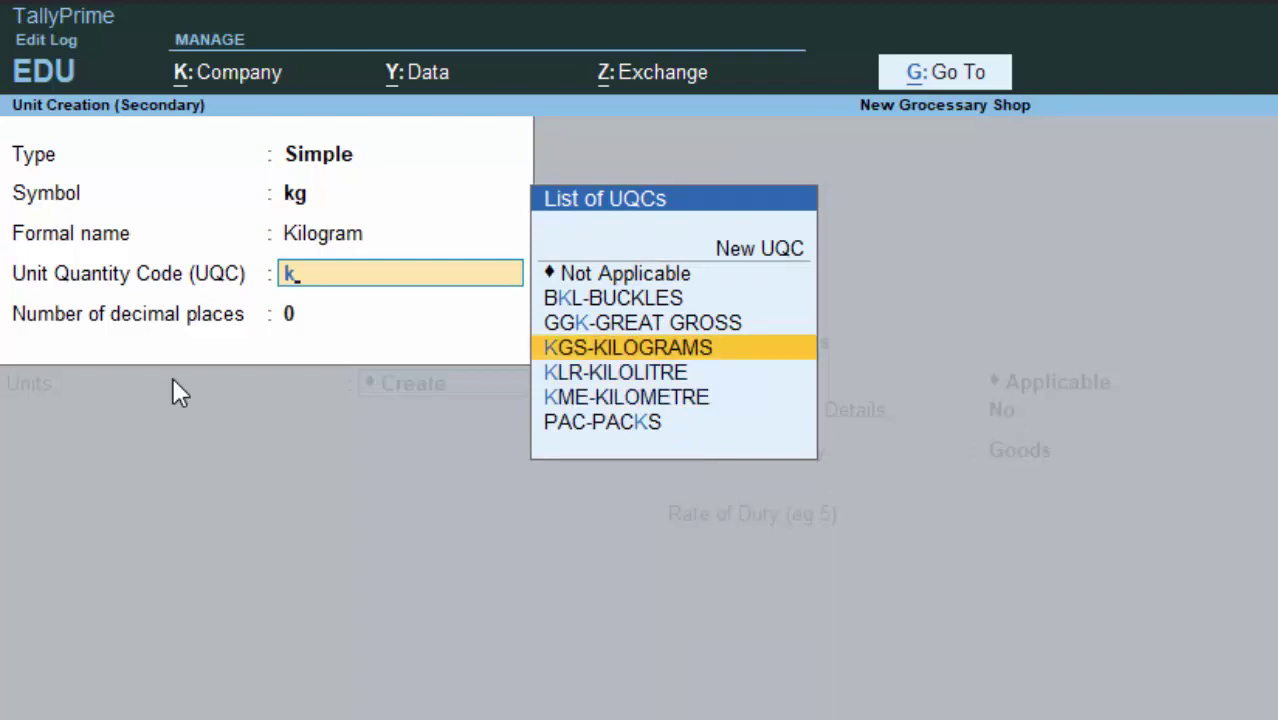
pyautogui.press('Return')
pyautogui.write('3')
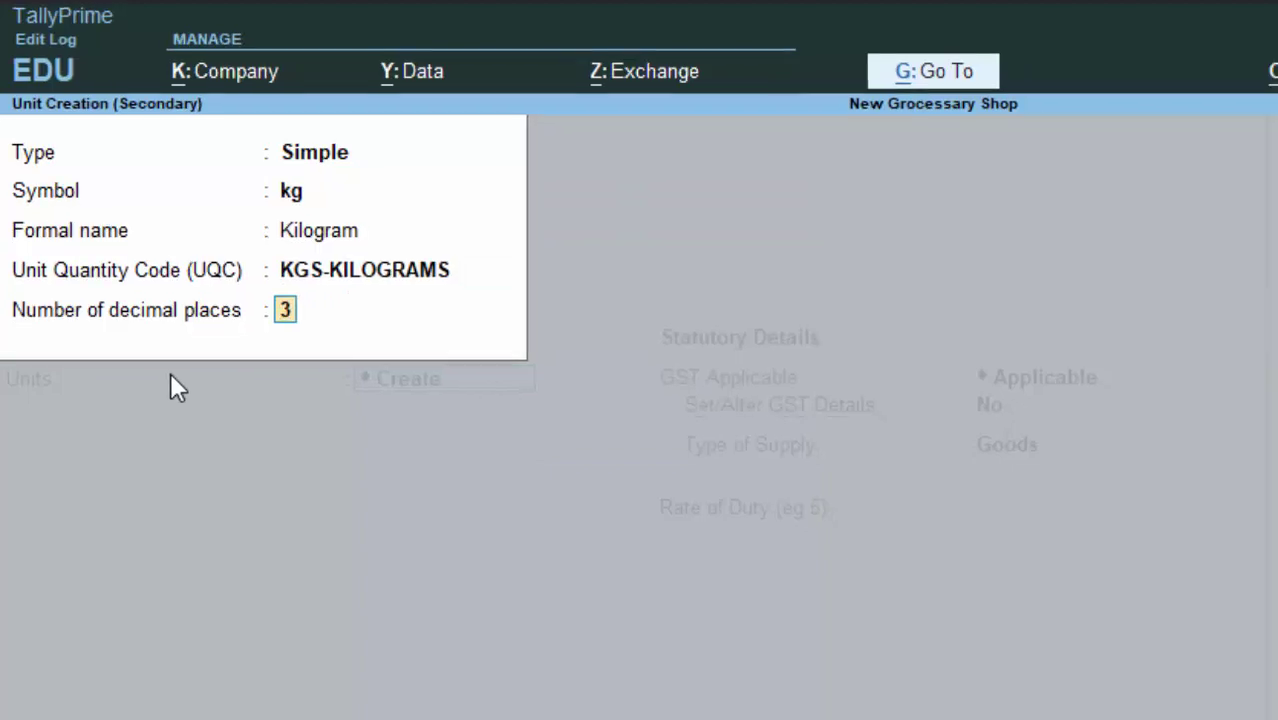
pyautogui.press('Return')
# Save the Sugar stock item with the default GST details, Goods as supply type and a blank rate of duty.
pyautogui.press('Return')
pyautogui.press('Return')
pyautogui.press('Return')
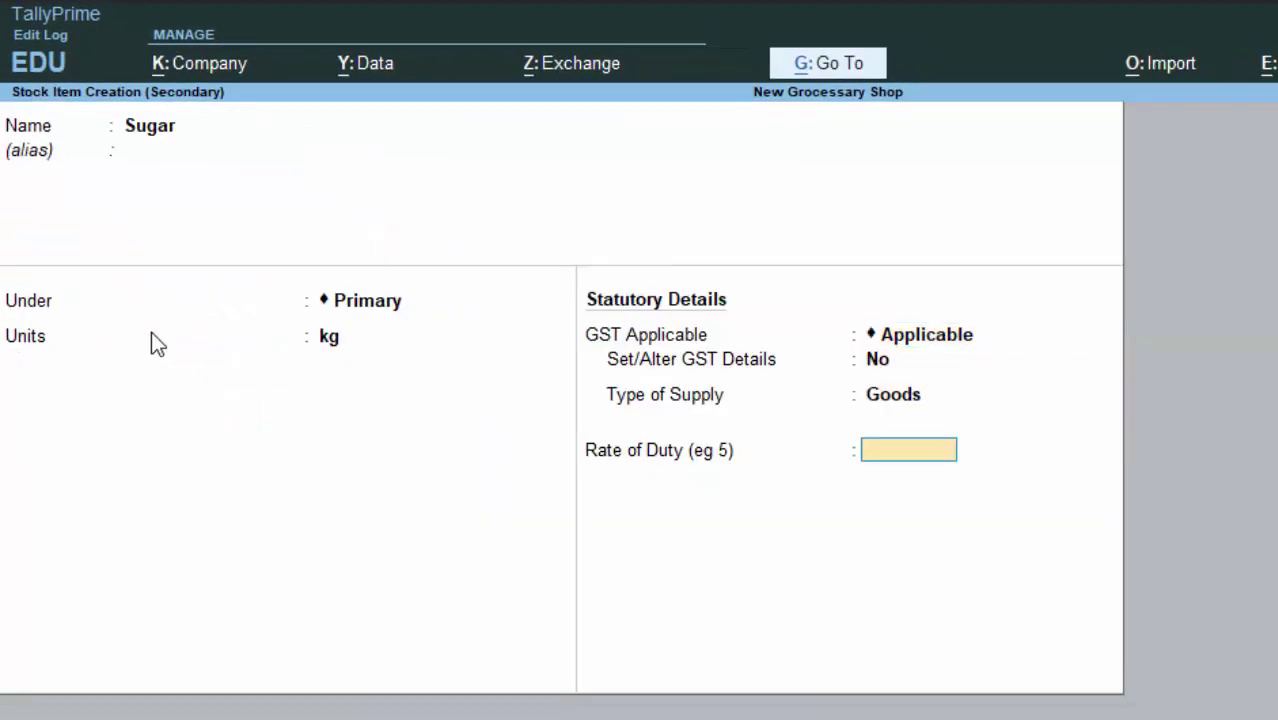
pyautogui.press('Return')
pyautogui.press('Return')
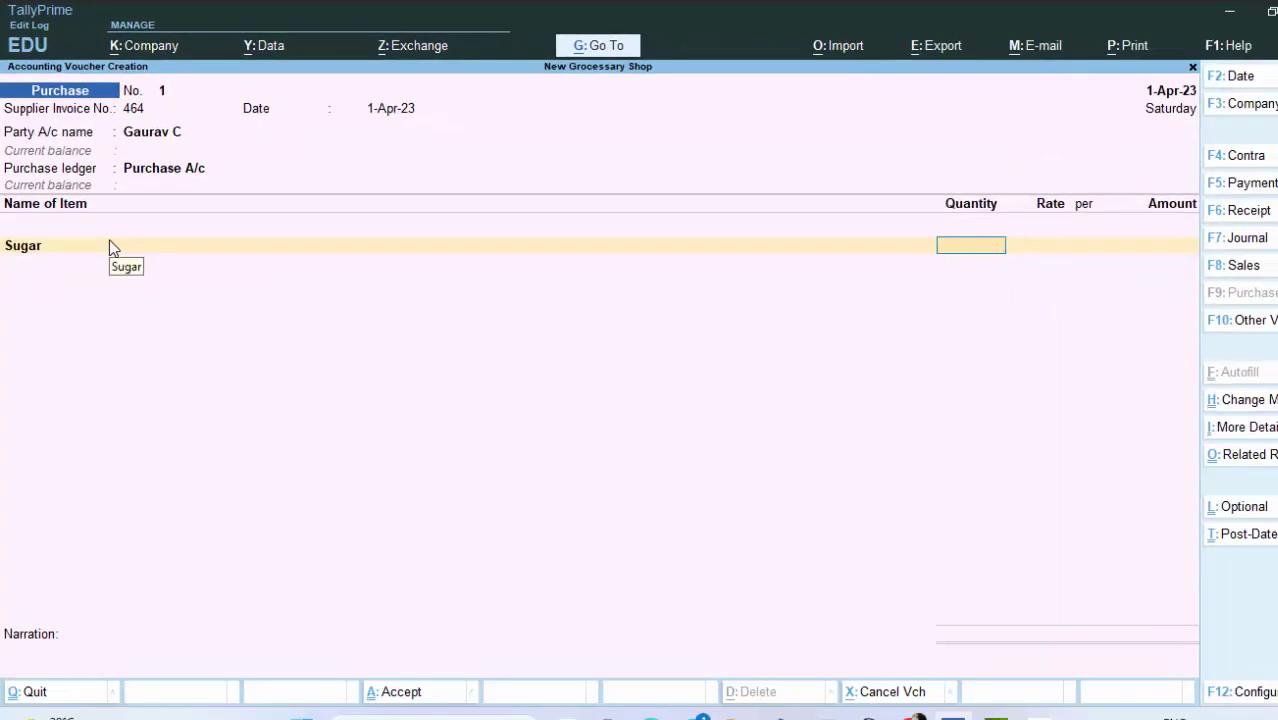
# Enter a quantity of 50 kg at a rate of 38 per kg for the Sugar line.
pyautogui.write('50')
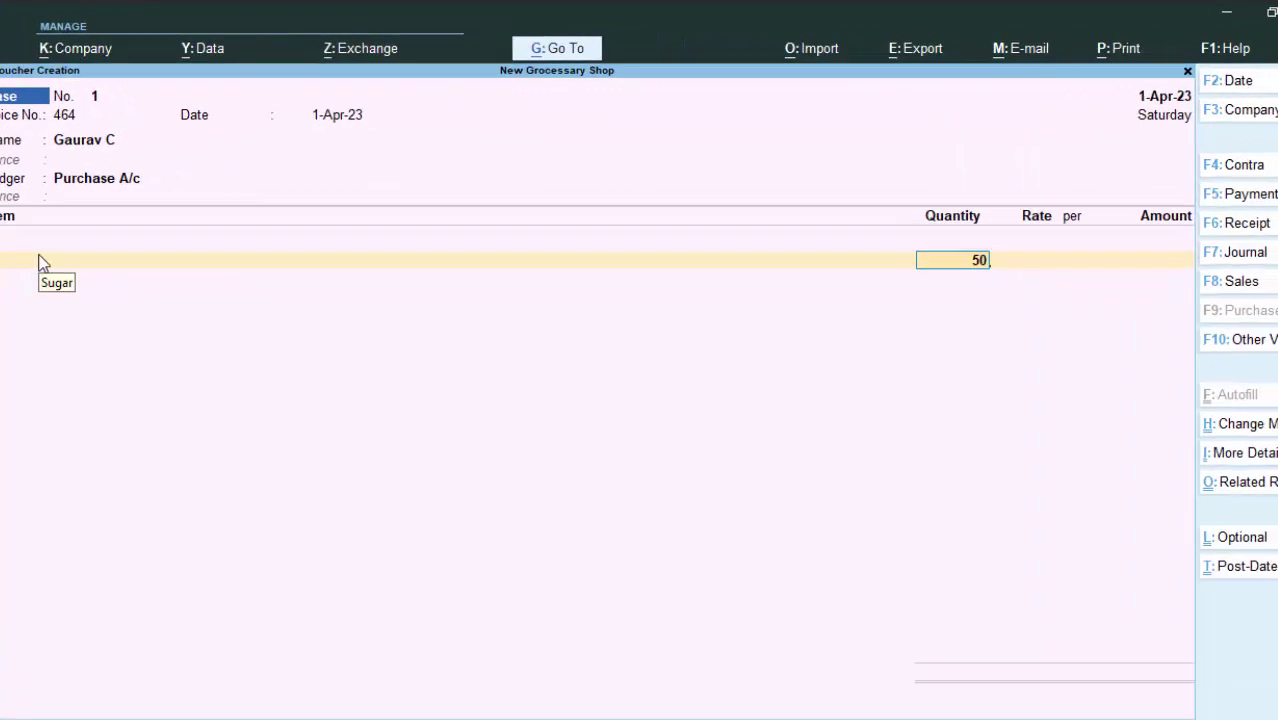
pyautogui.press('Return')
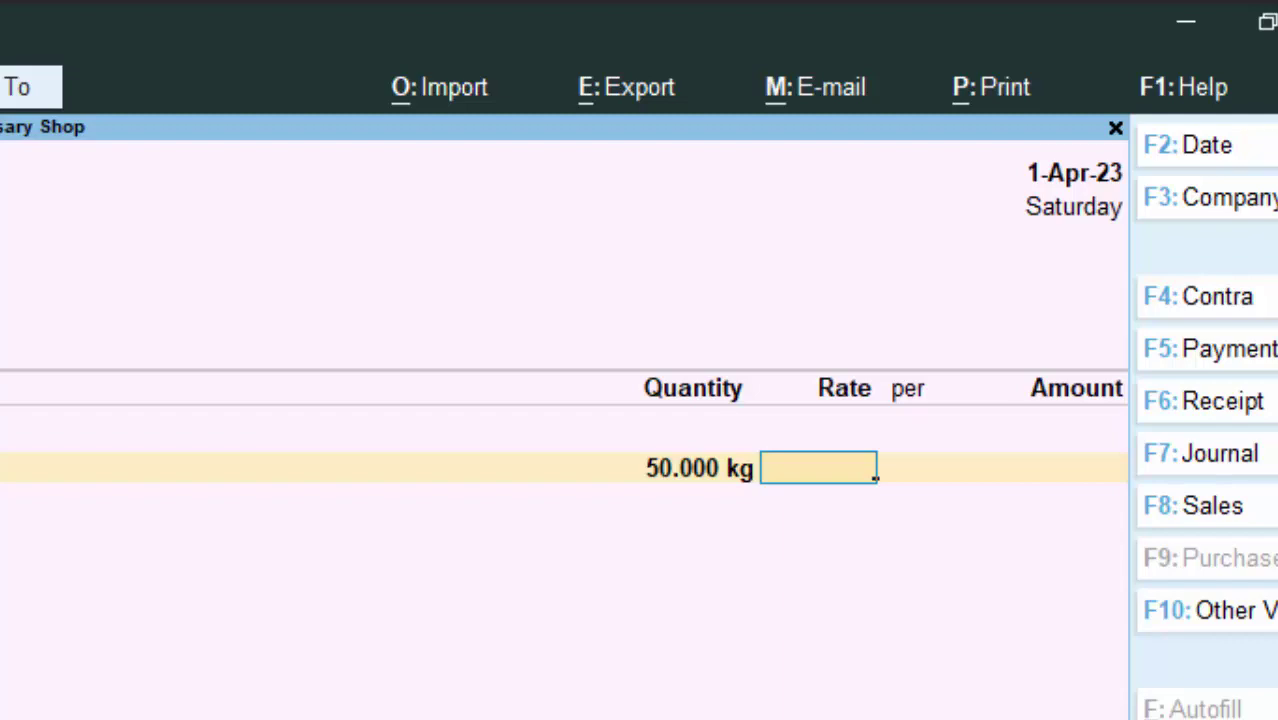
pyautogui.write('39')
pyautogui.press('BackSpace')
pyautogui.write('8')
pyautogui.press('Return')
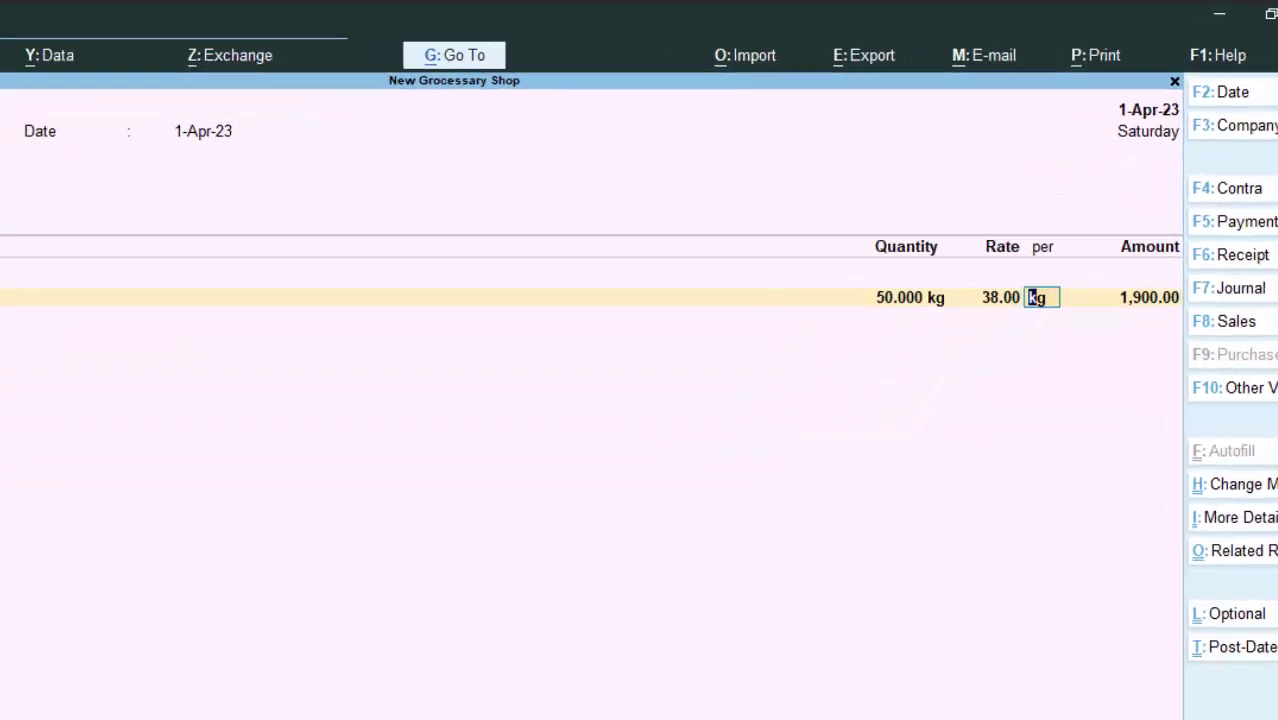
pyautogui.press('Return')
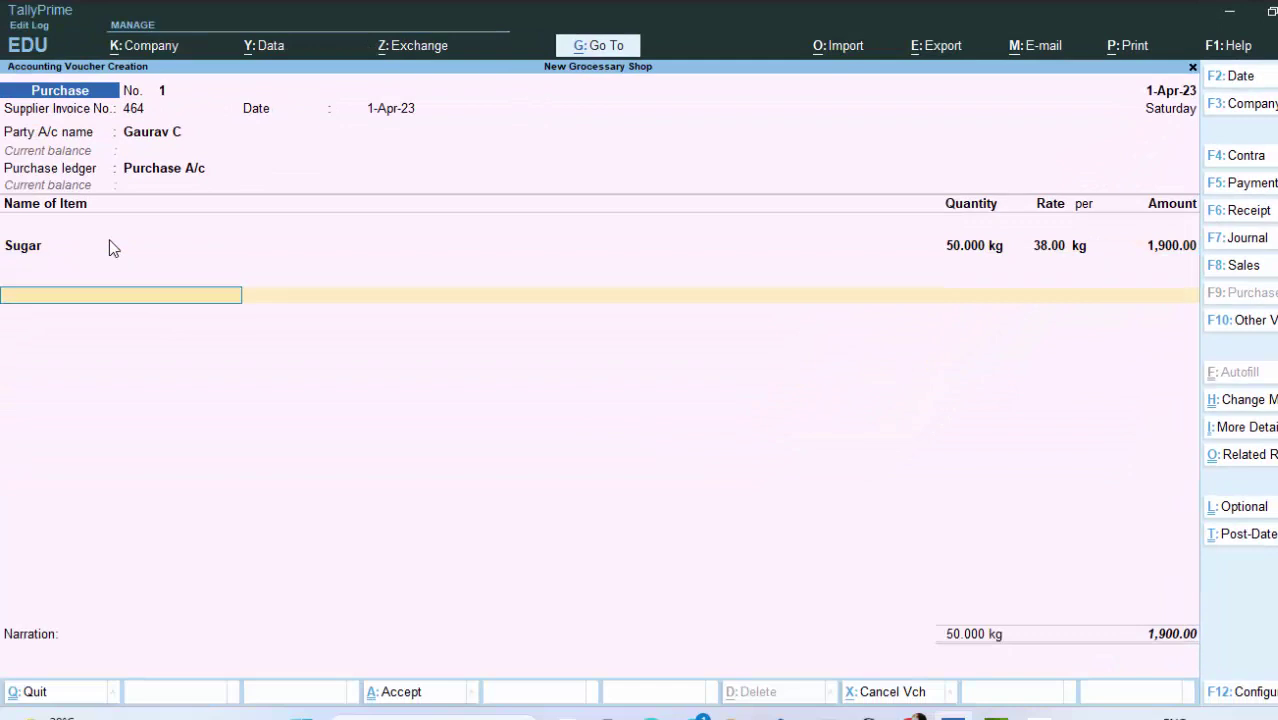
# End the item list and save the purchase voucher with the default bill details and no narration.
pyautogui.press('Return')
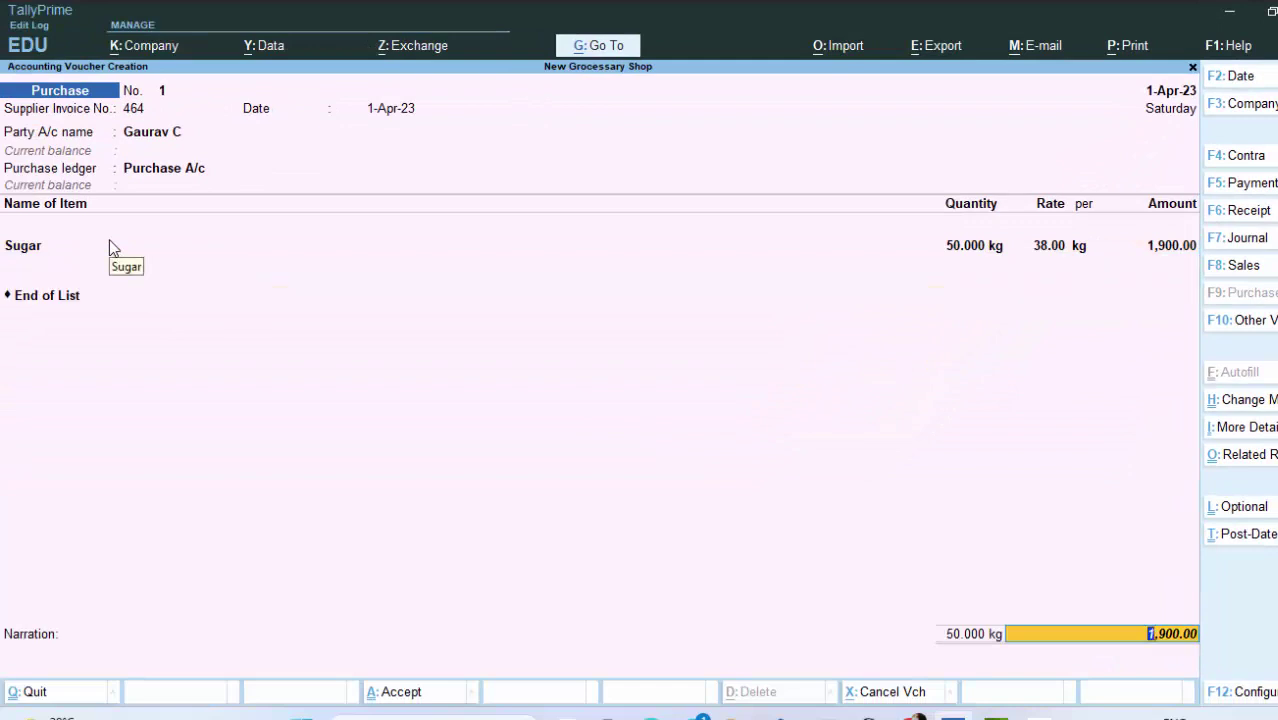
pyautogui.press('Return')
pyautogui.press('Return')
pyautogui.press('Return')
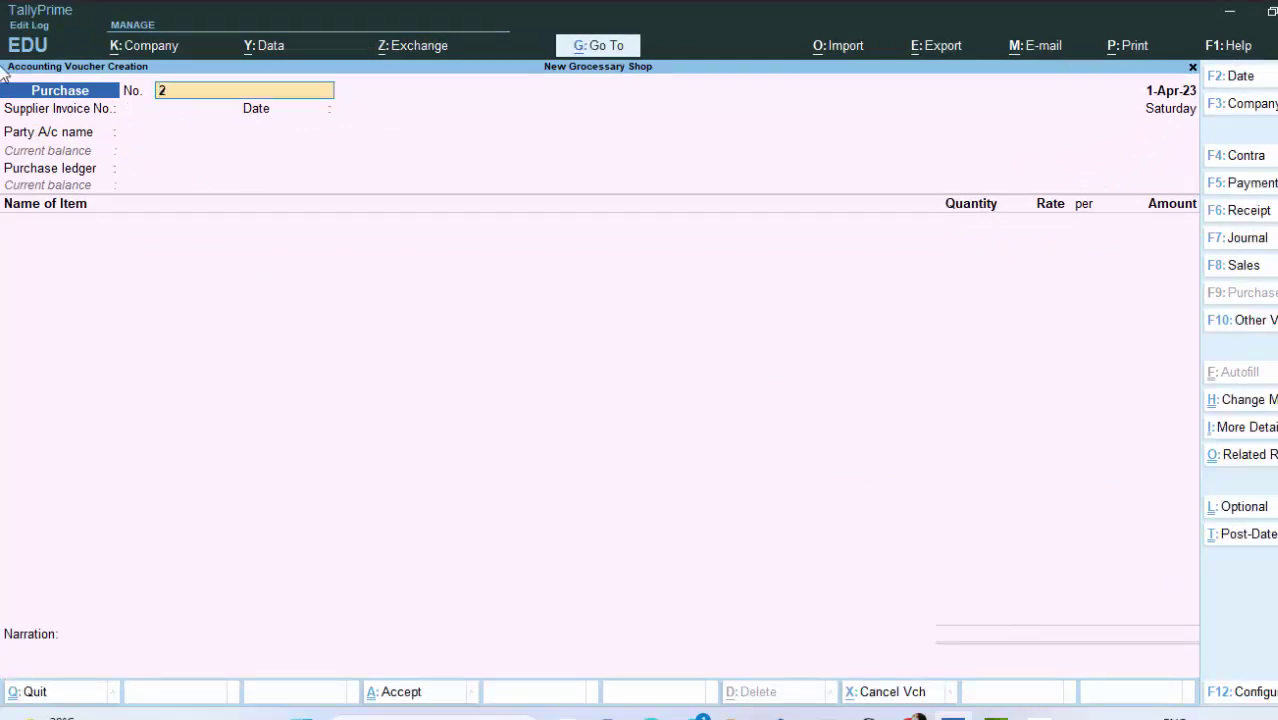
# Start a Payment voucher and debit the supplier's ledger with 1900.
pyautogui.click(1218, 191)
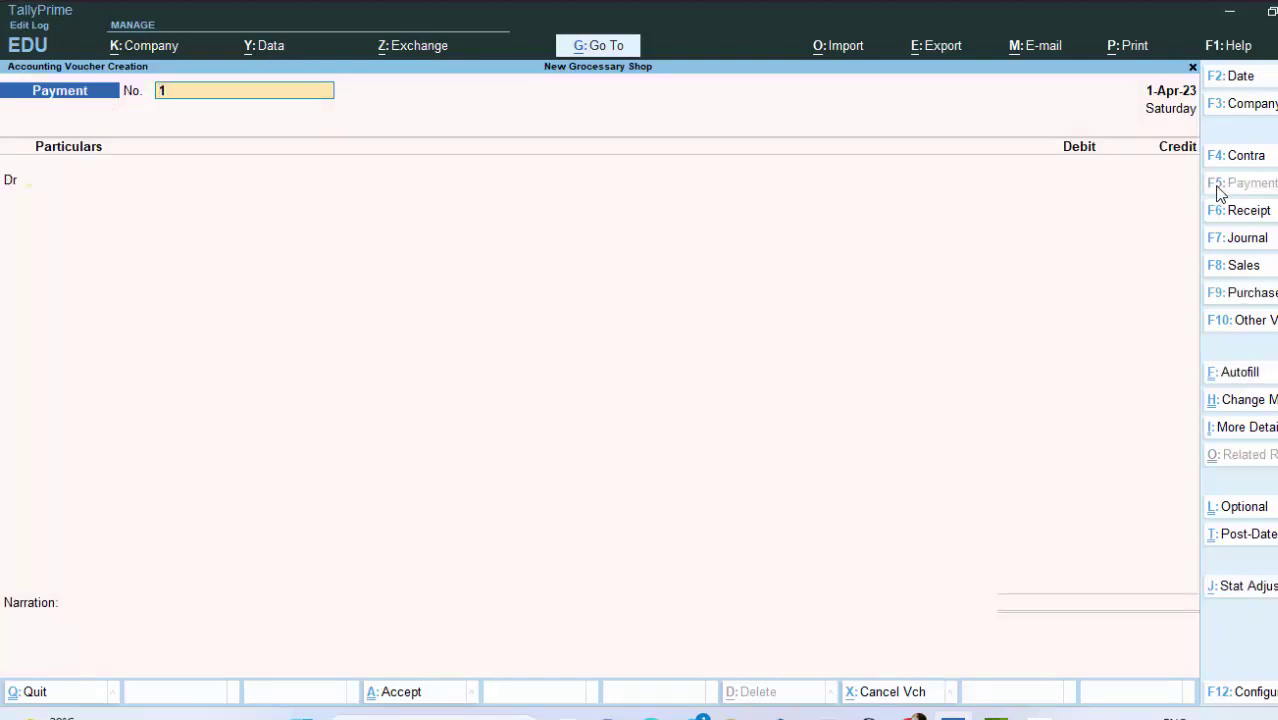
pyautogui.press('Return')
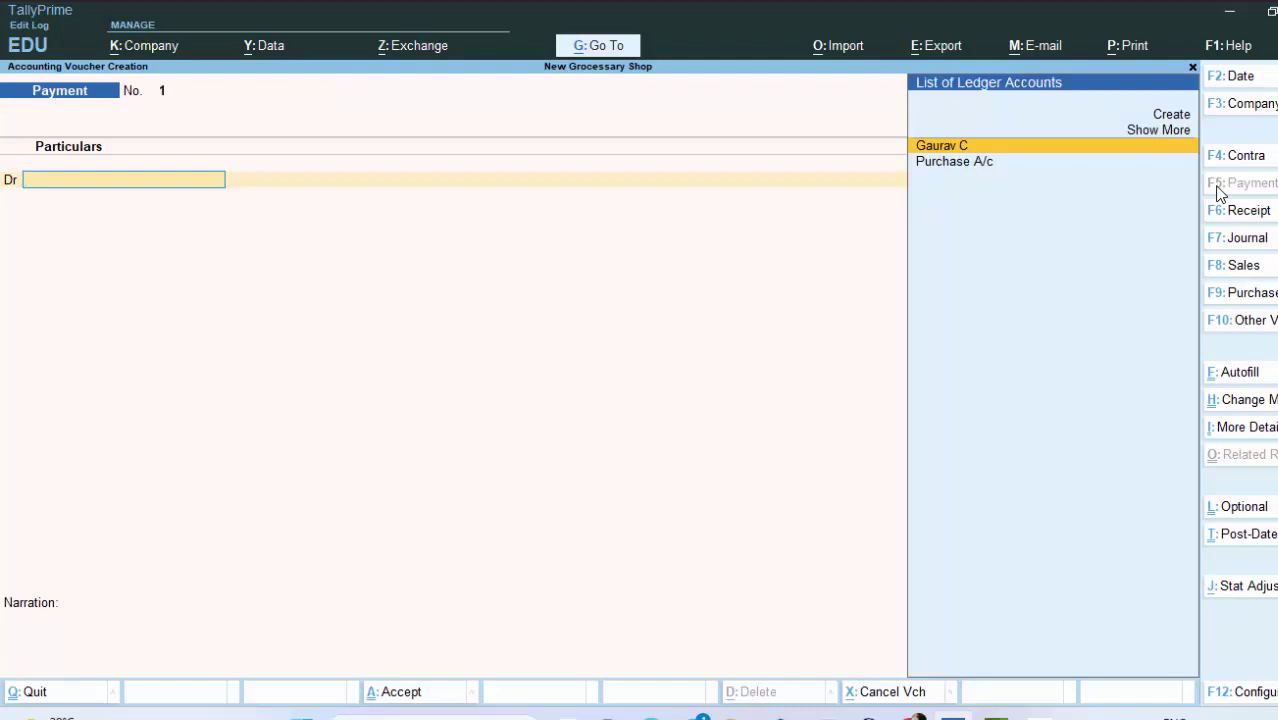
pyautogui.press('Return')
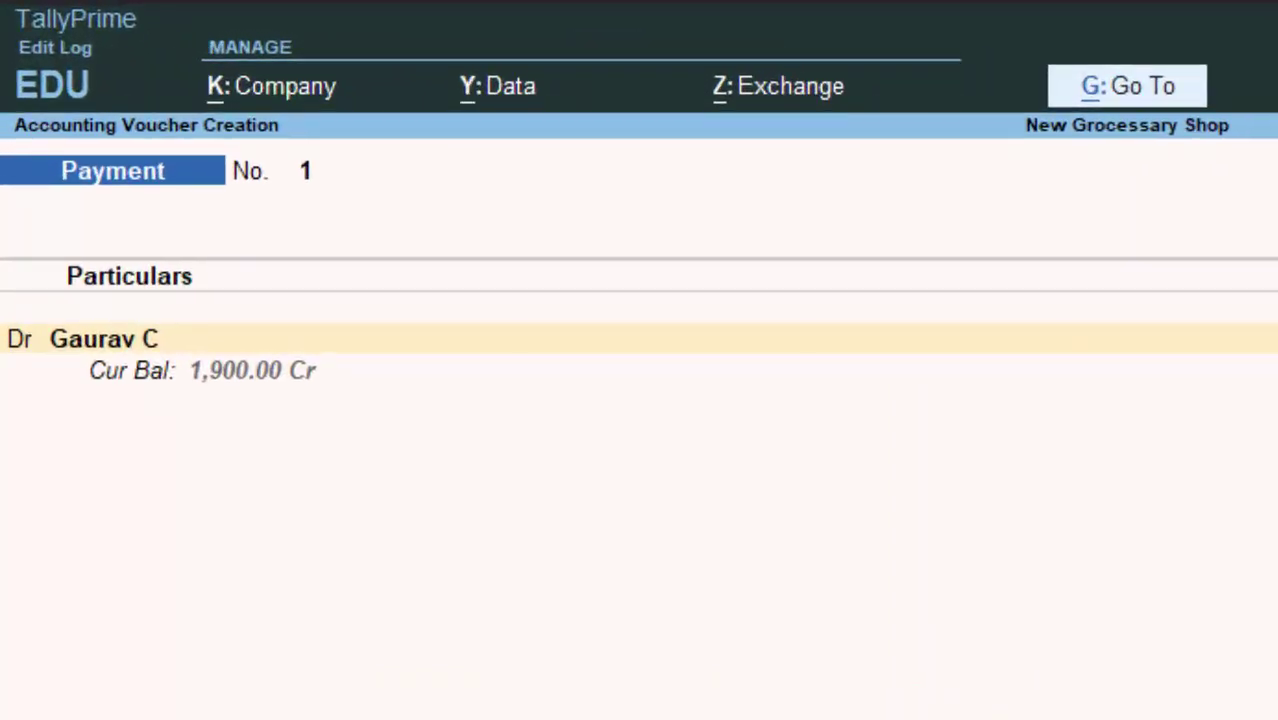
pyautogui.write('1900')
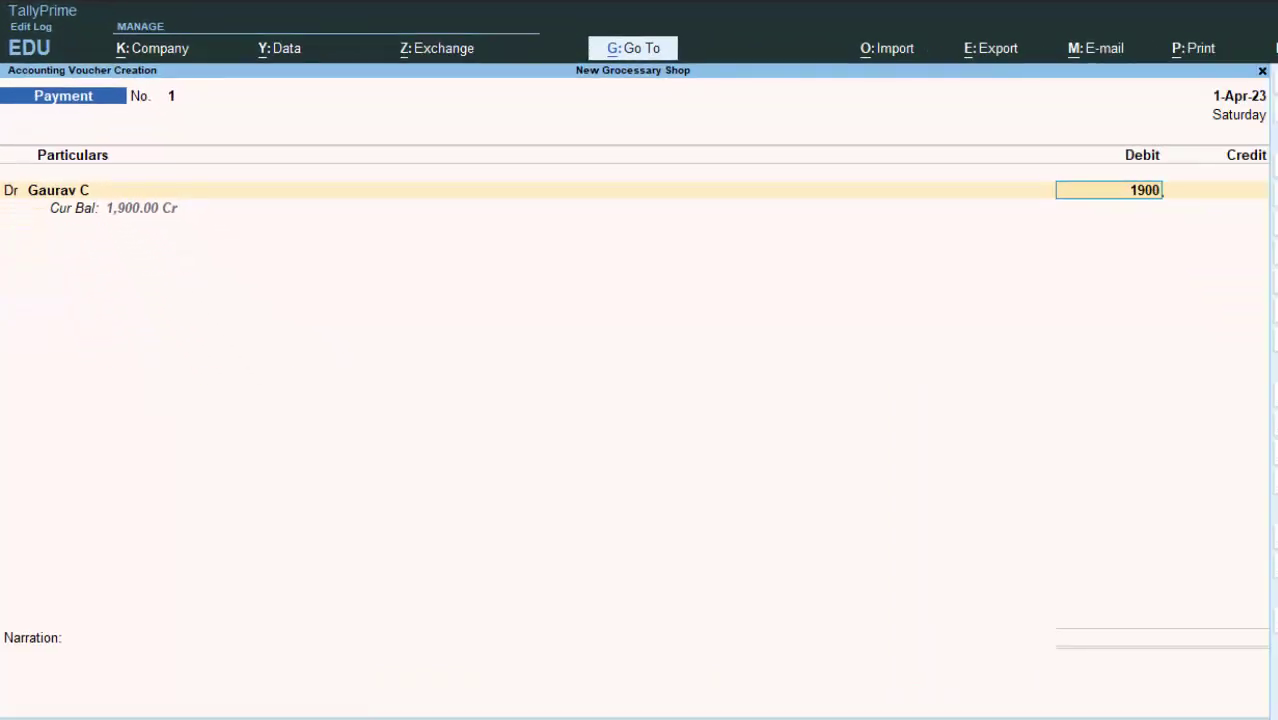
pyautogui.press('Return')
# Allocate the full payment as Agst Ref to the supplier's pending bill dated 1-Apr-23.
pyautogui.press('Return')
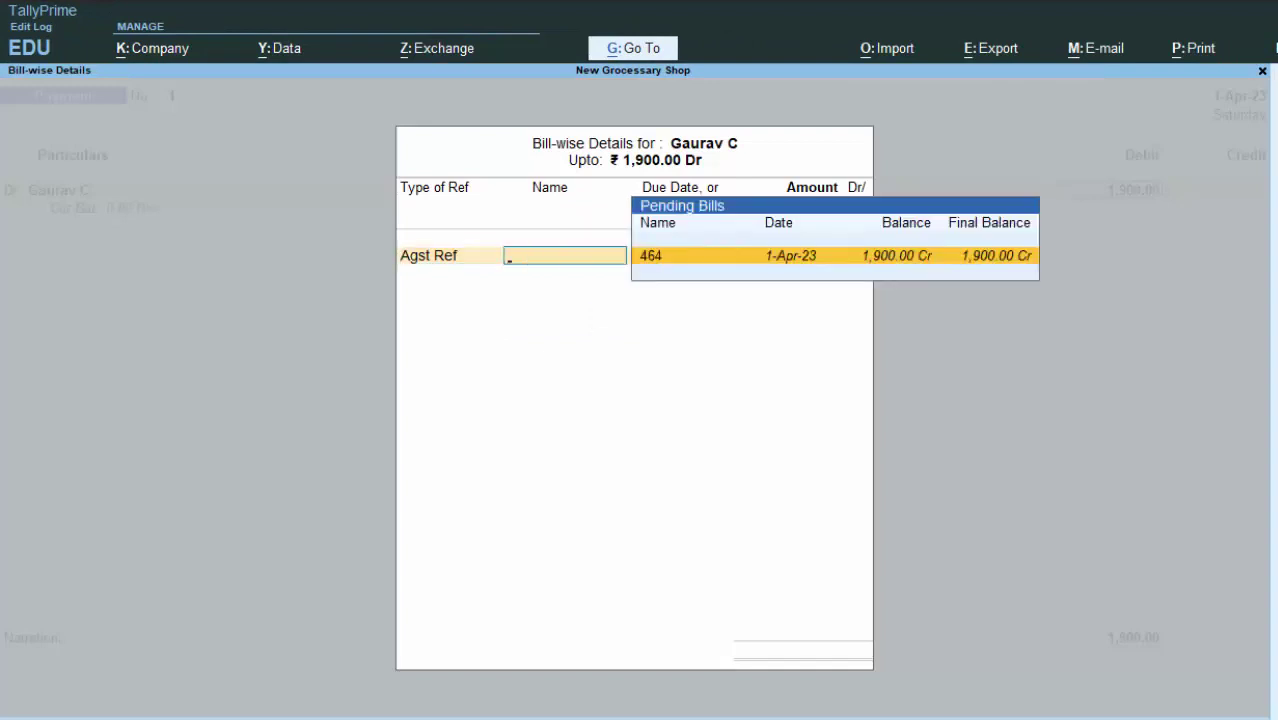
pyautogui.press('Return')
pyautogui.press('Return')
pyautogui.press('Return')
pyautogui.press('Return')
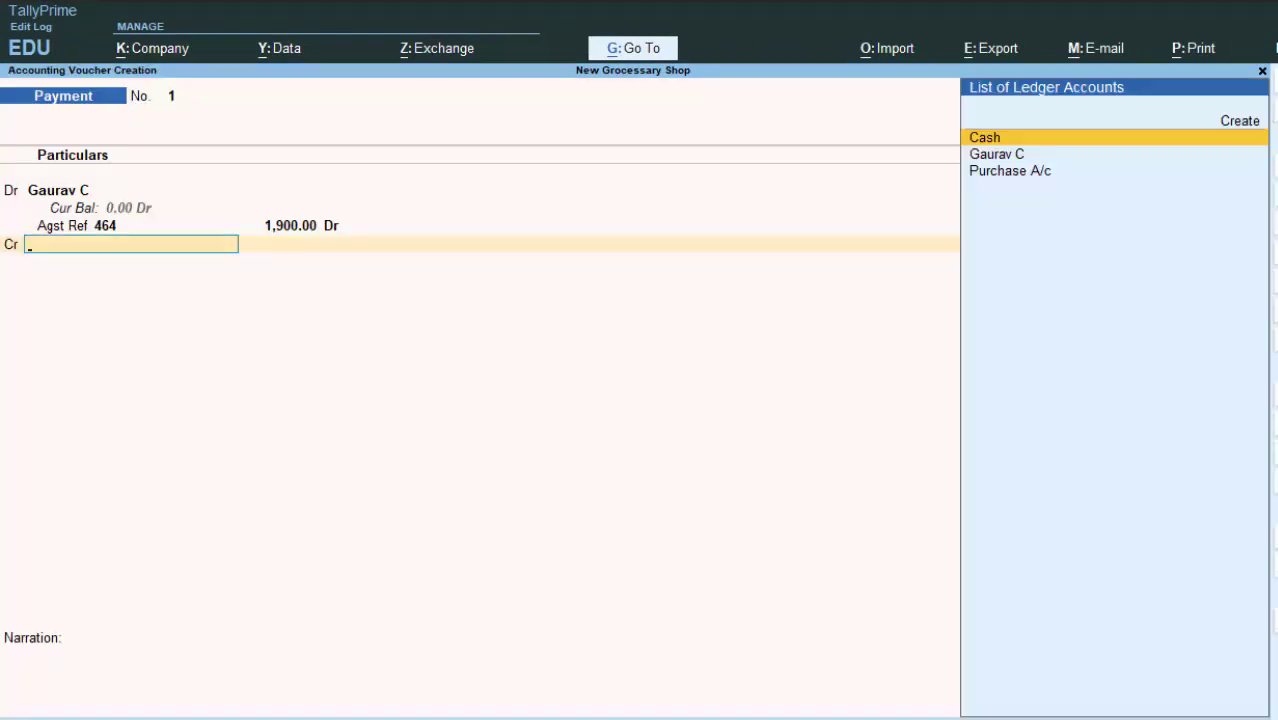
# Credit the Cash ledger with 1,900.00 to balance the payment, continuing past the cash warning.
pyautogui.press('Return')
pyautogui.press('Return')
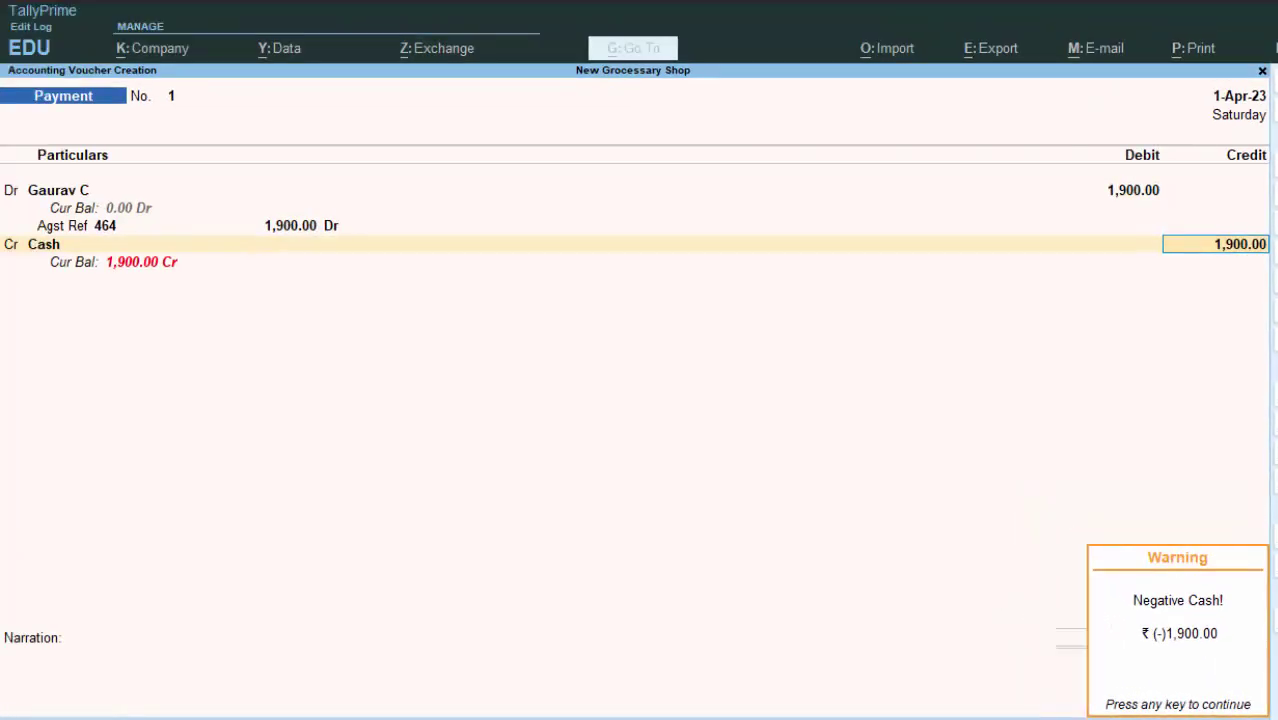
pyautogui.press('Return')
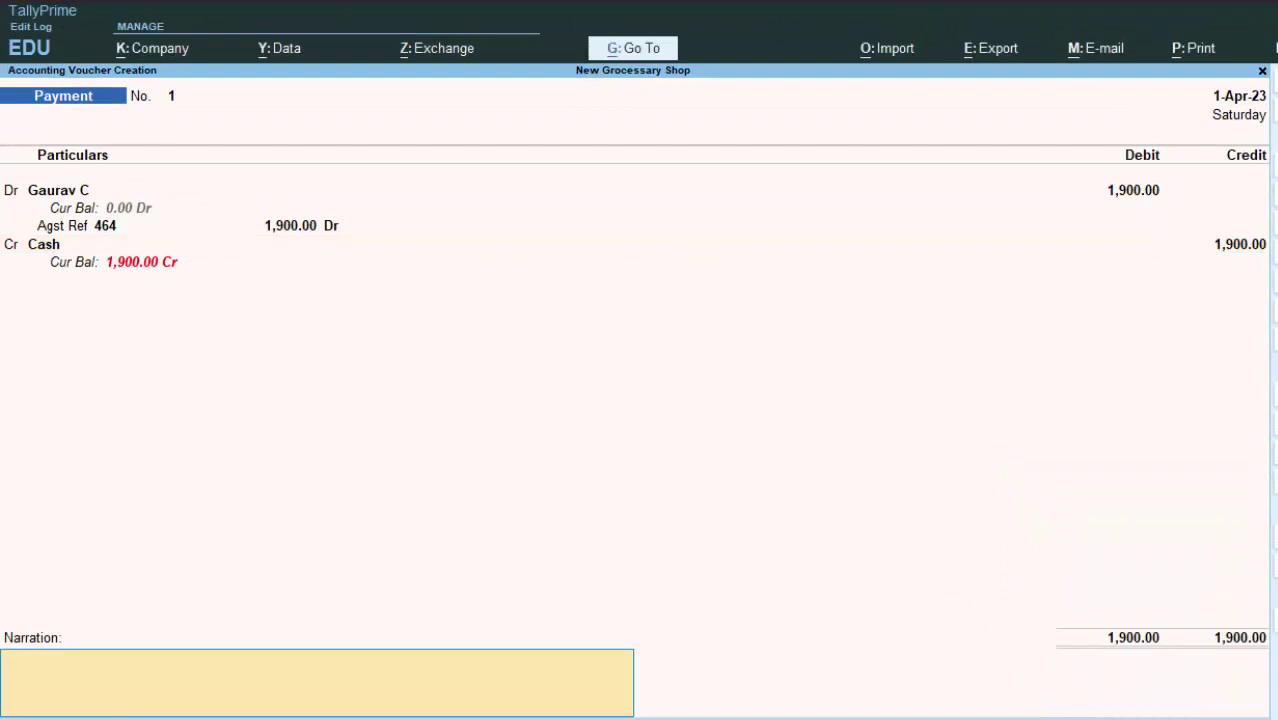
# Save the payment voucher without a narration and leave voucher entry.
pyautogui.press('Return')
pyautogui.press('Return')
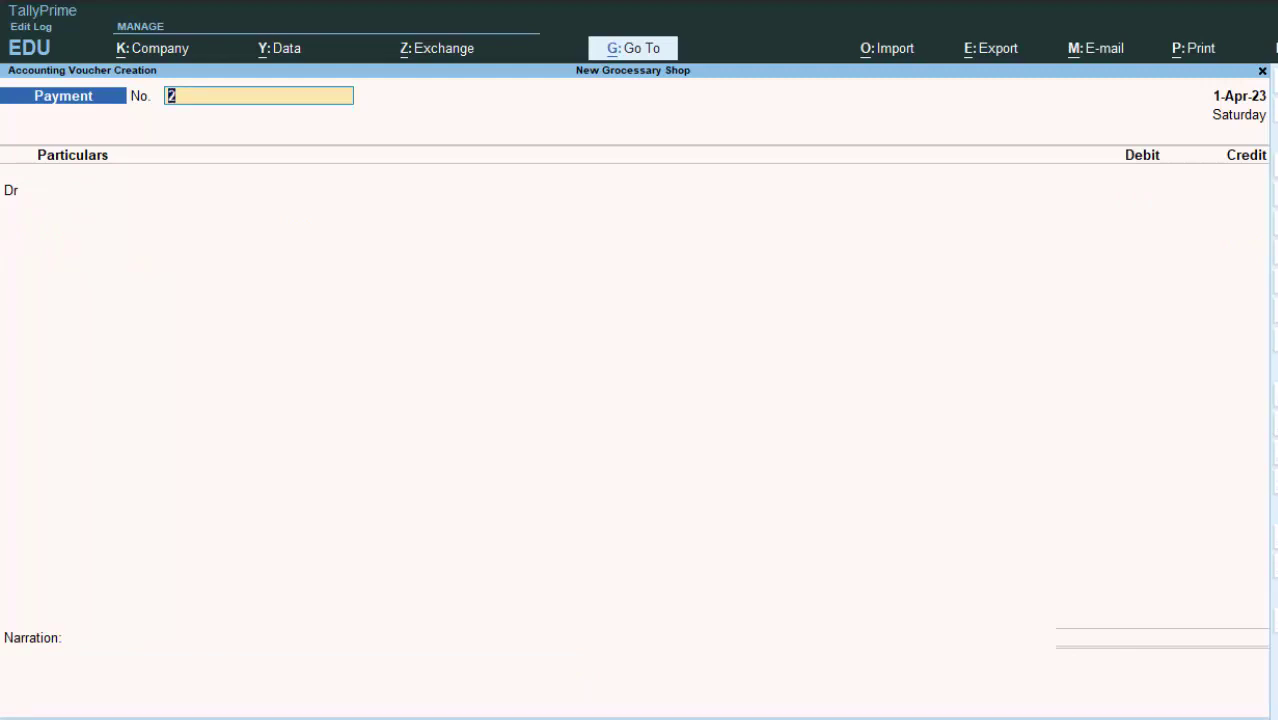
pyautogui.press('Escape')
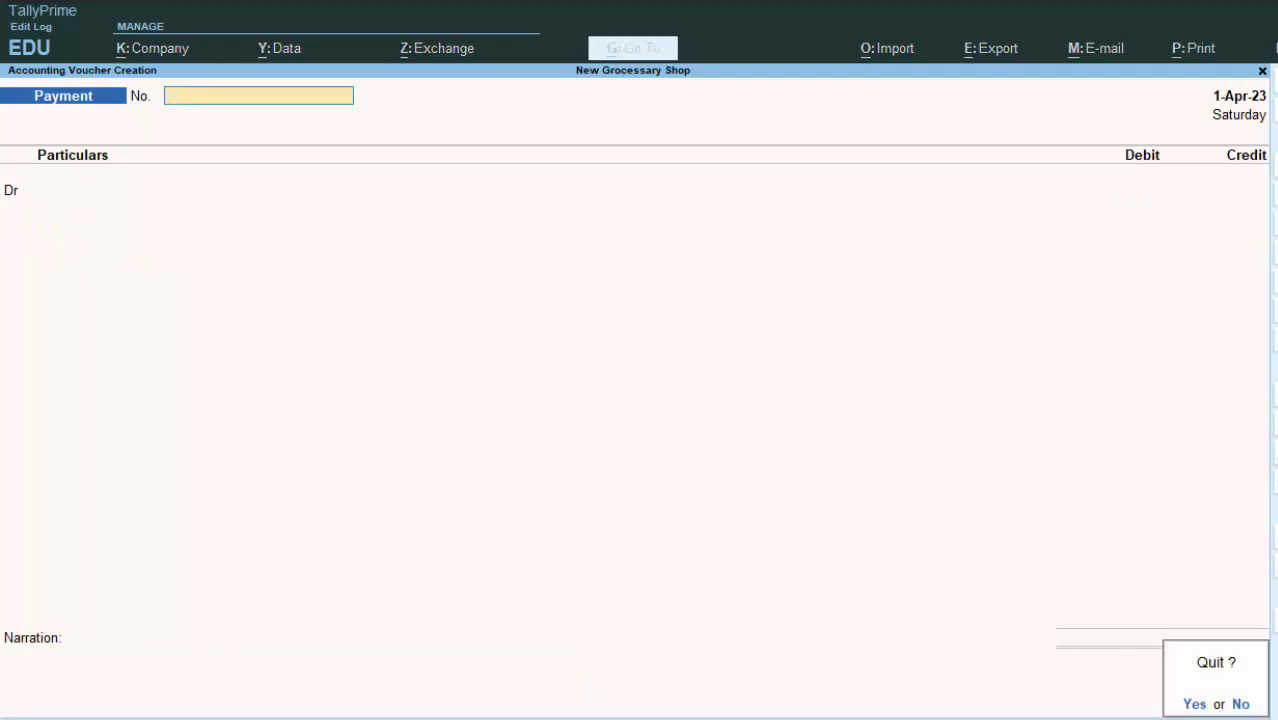
pyautogui.press('y')
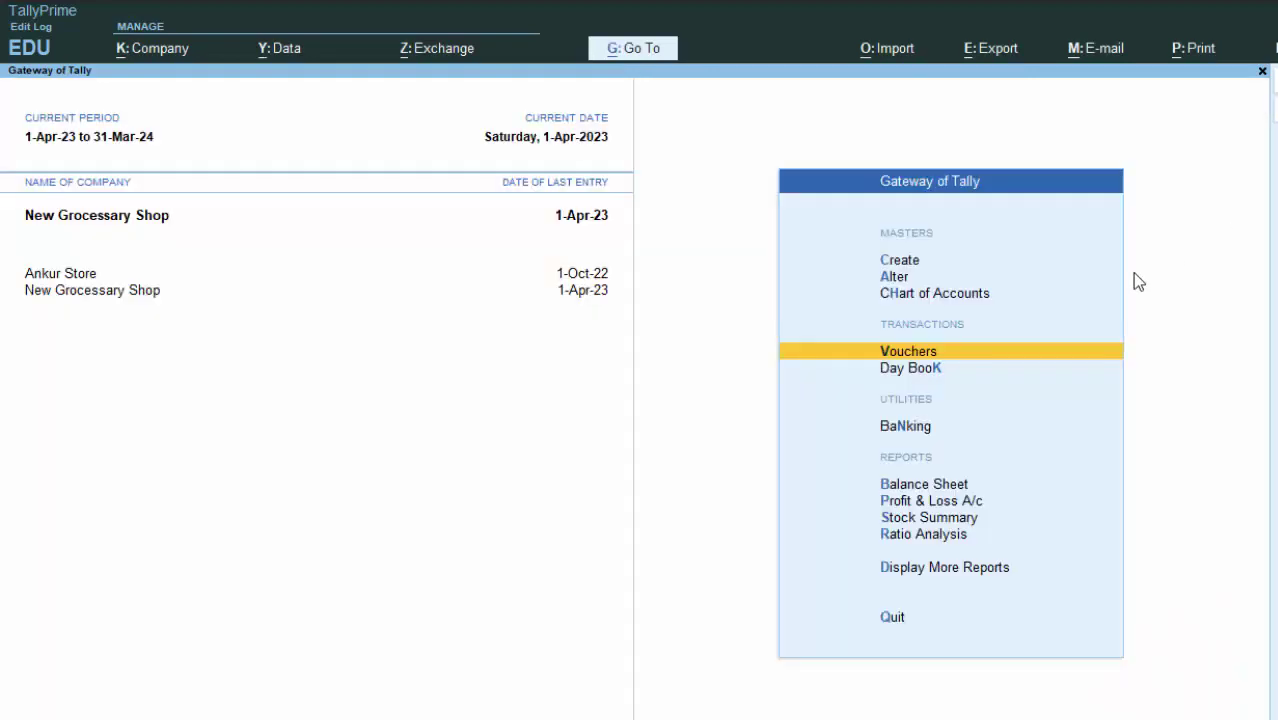
# Start a Receipt voucher and open the creation of a new ledger for its credit line.
pyautogui.click(904, 354)
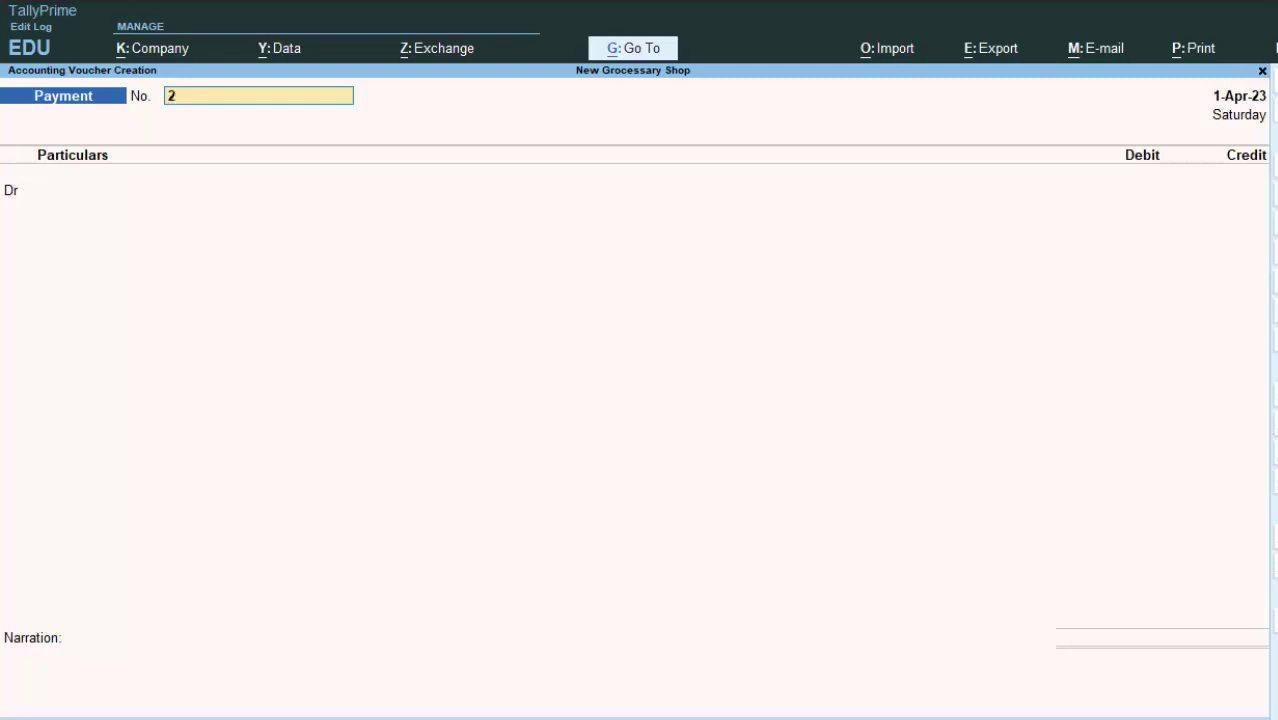
pyautogui.press('F6')
pyautogui.press('Return')
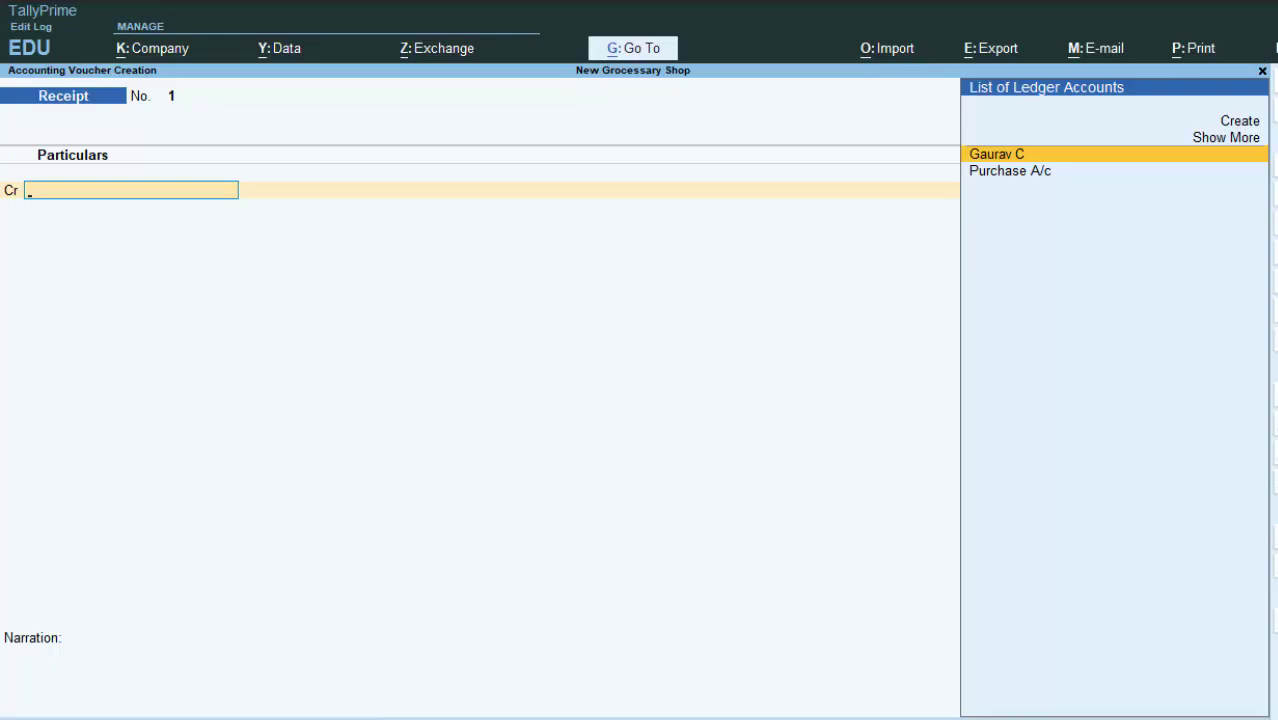
pyautogui.hotkey('alt', 'c')
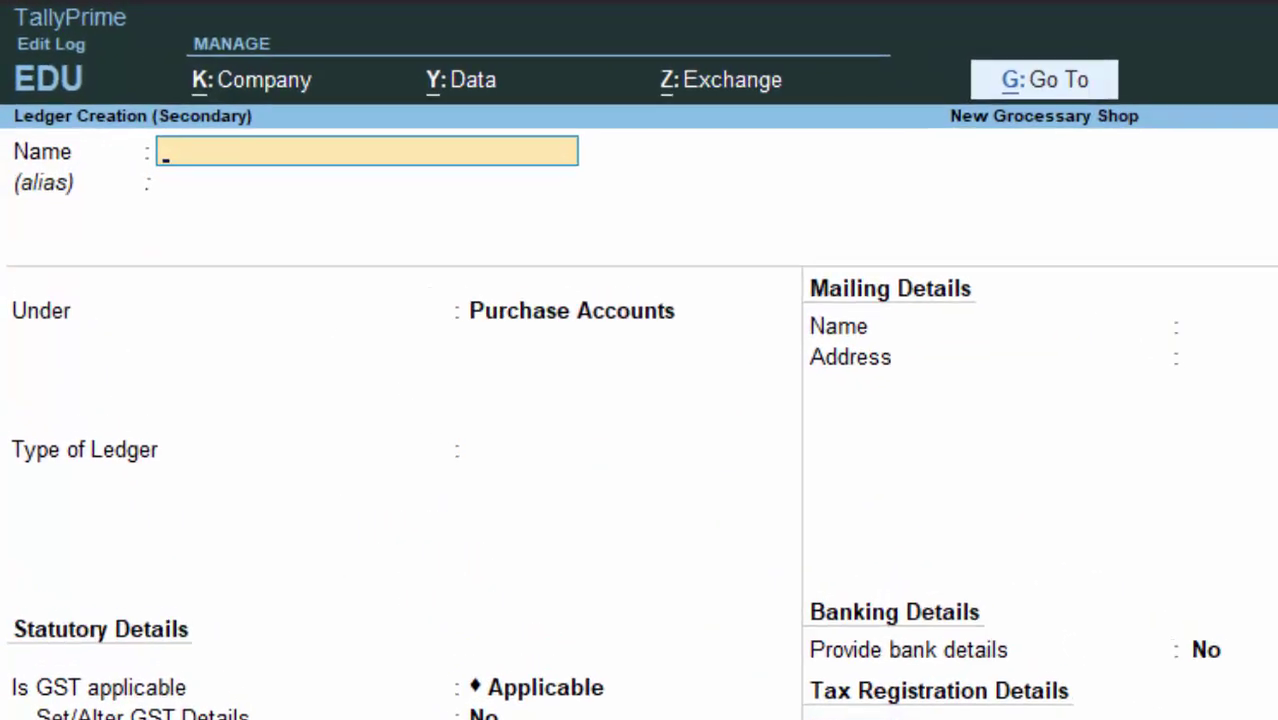
# Name the new ledger Capital A/c and place it under the Capital Account group.
pyautogui.write('Capiy')
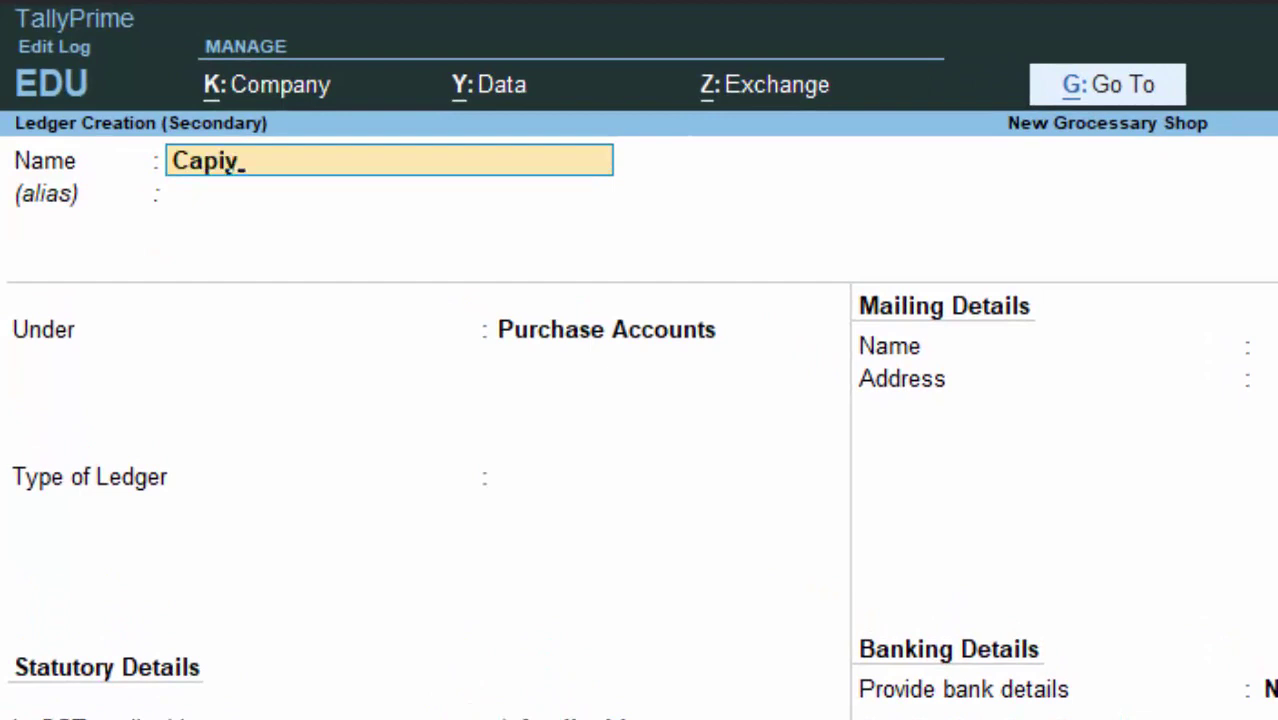
pyautogui.press('BackSpace')
pyautogui.write('tal a/c')
pyautogui.press('Return')
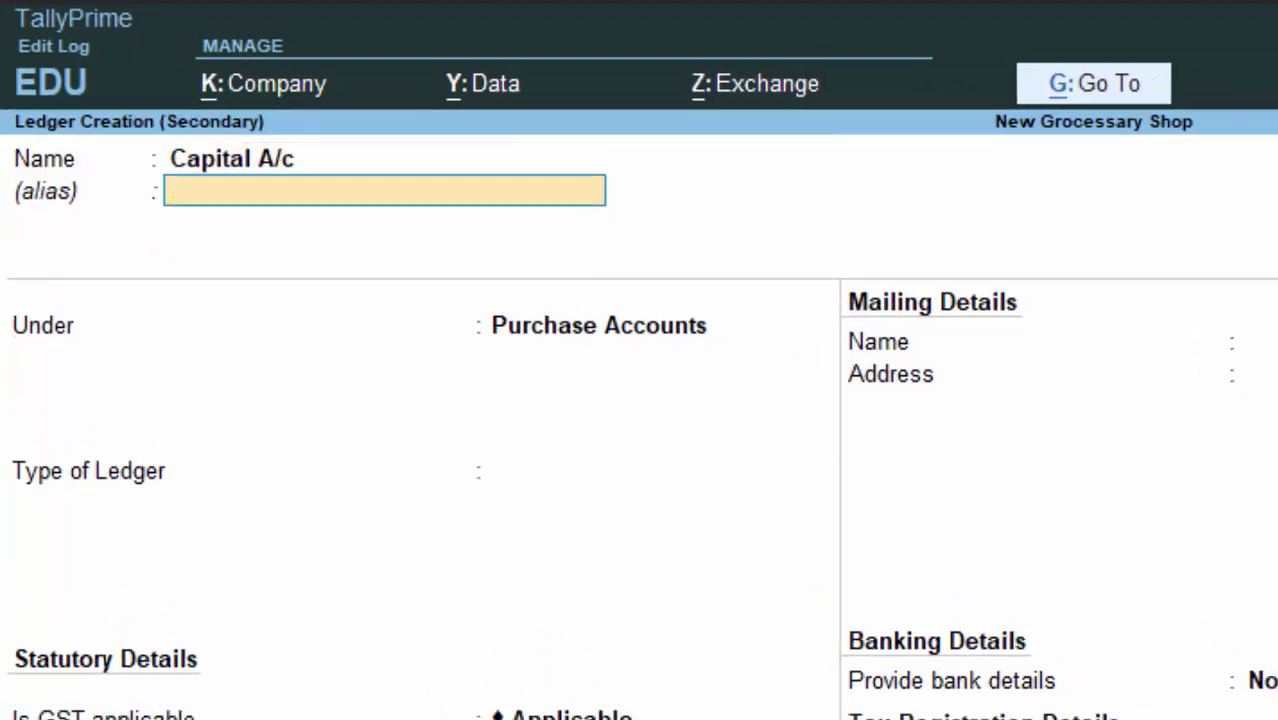
pyautogui.press('Return')
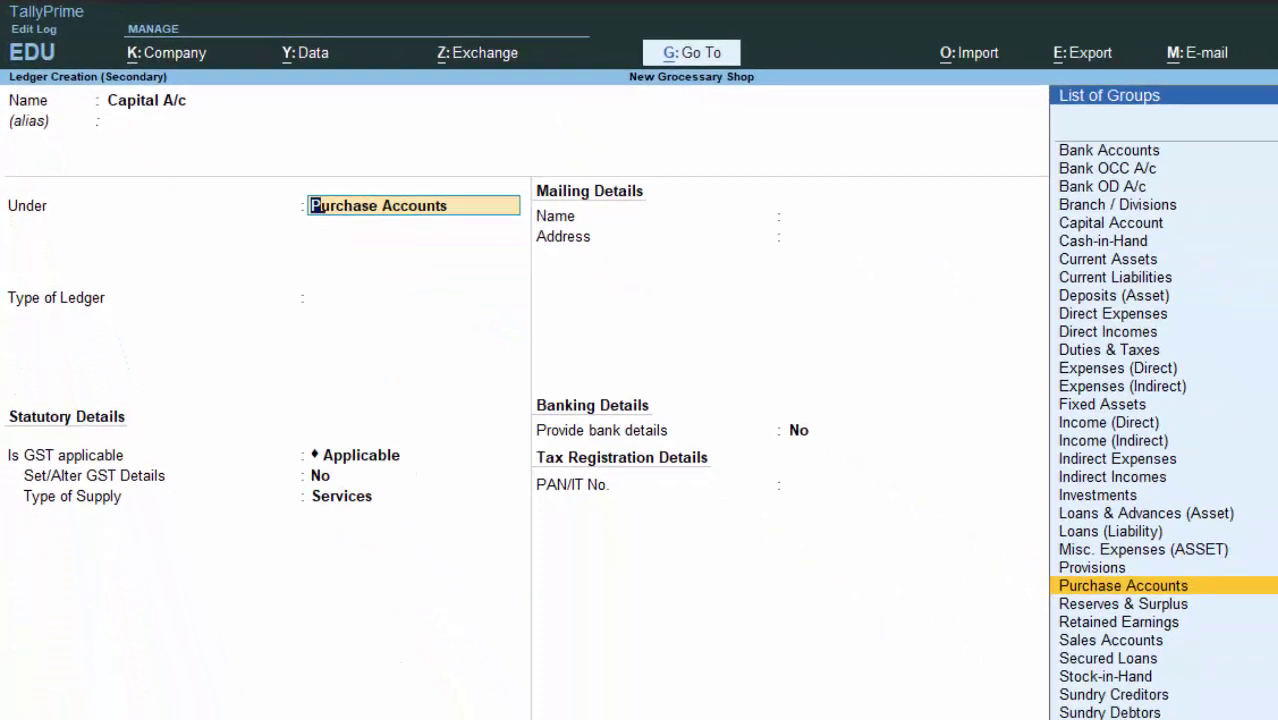
pyautogui.write('C')
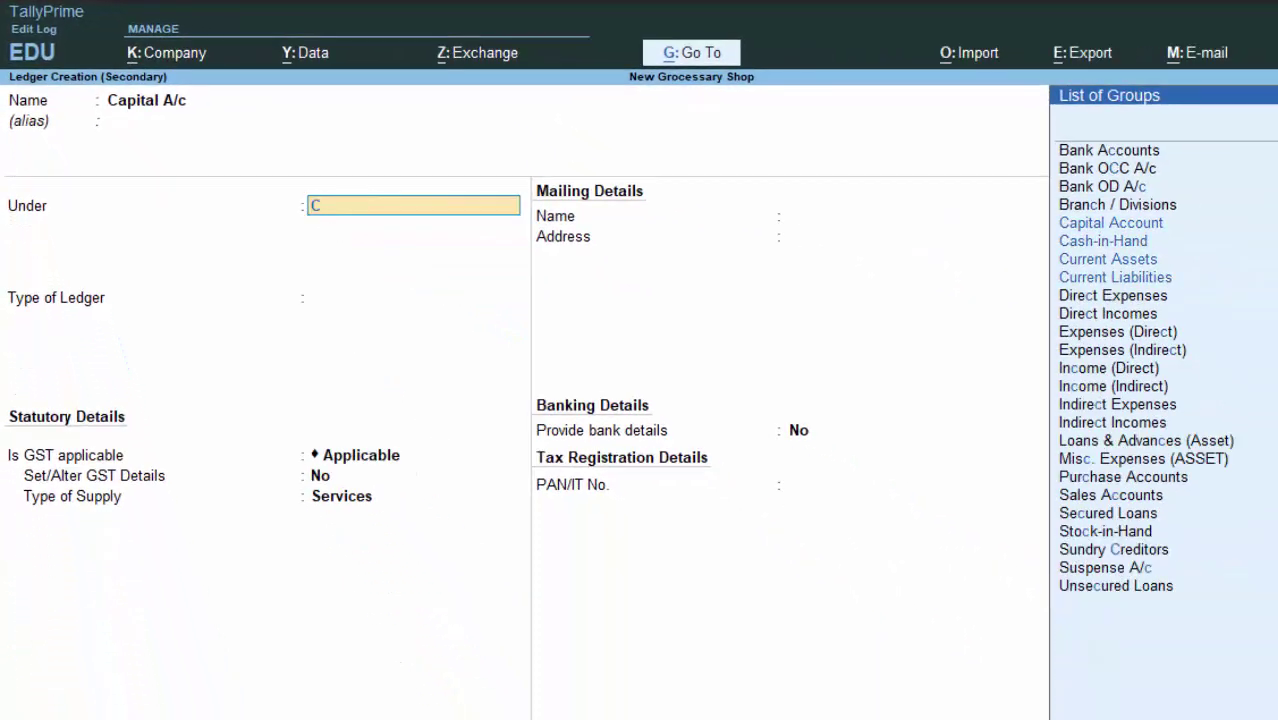
pyautogui.press('Return')
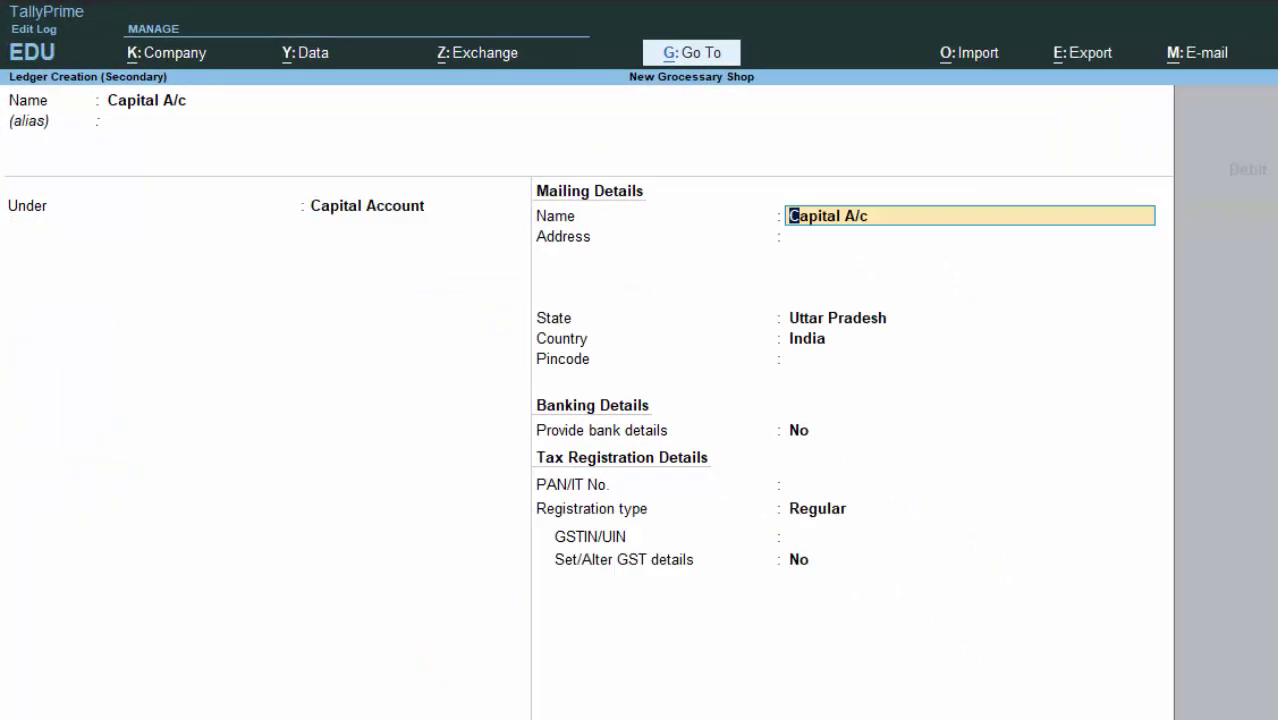
# Keep the default mailing, banking and tax details with the GSTIN/UIN blank, and save the Capital A/c ledger.
pyautogui.press('Return')
pyautogui.press('Return')
pyautogui.press('Return')
pyautogui.press('Return')
pyautogui.press('Return')
pyautogui.press('Return')
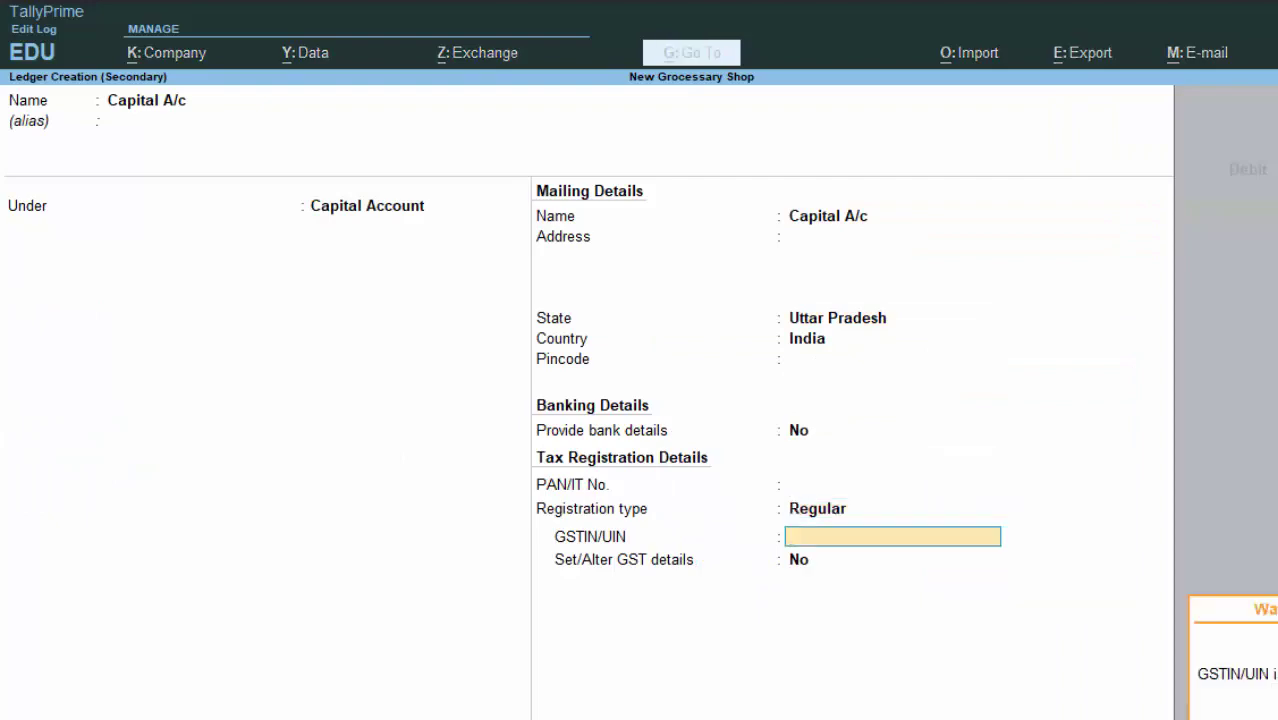
pyautogui.press('Return')
pyautogui.press('Return')
pyautogui.press('Return')
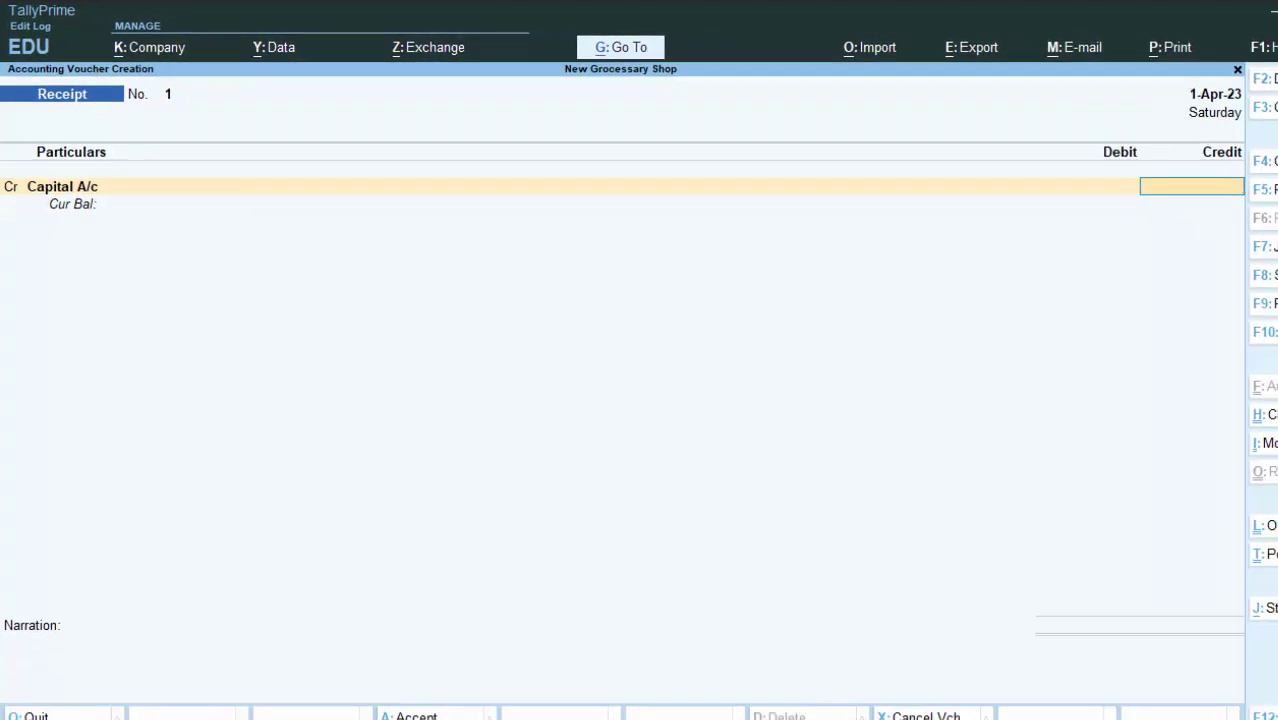
# Credit Capital A/c with 500000 and debit the Cash ledger with the same amount.
pyautogui.write('500000')
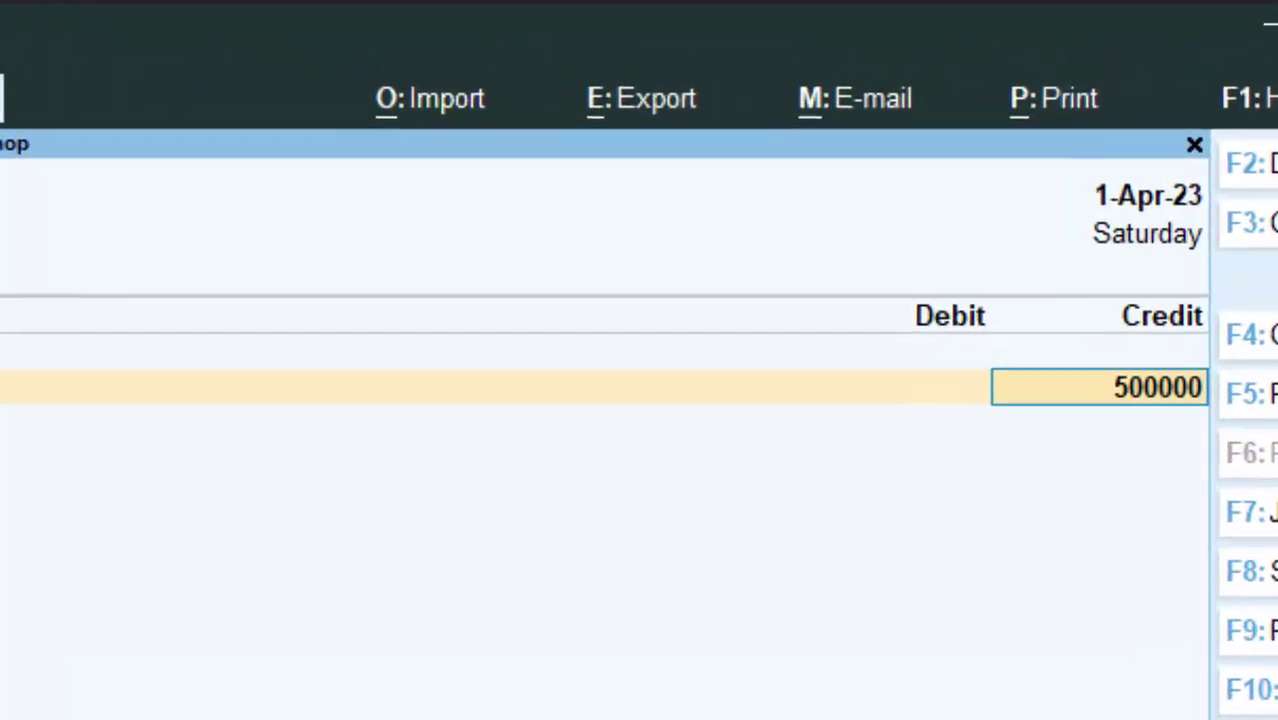
pyautogui.press('Return')
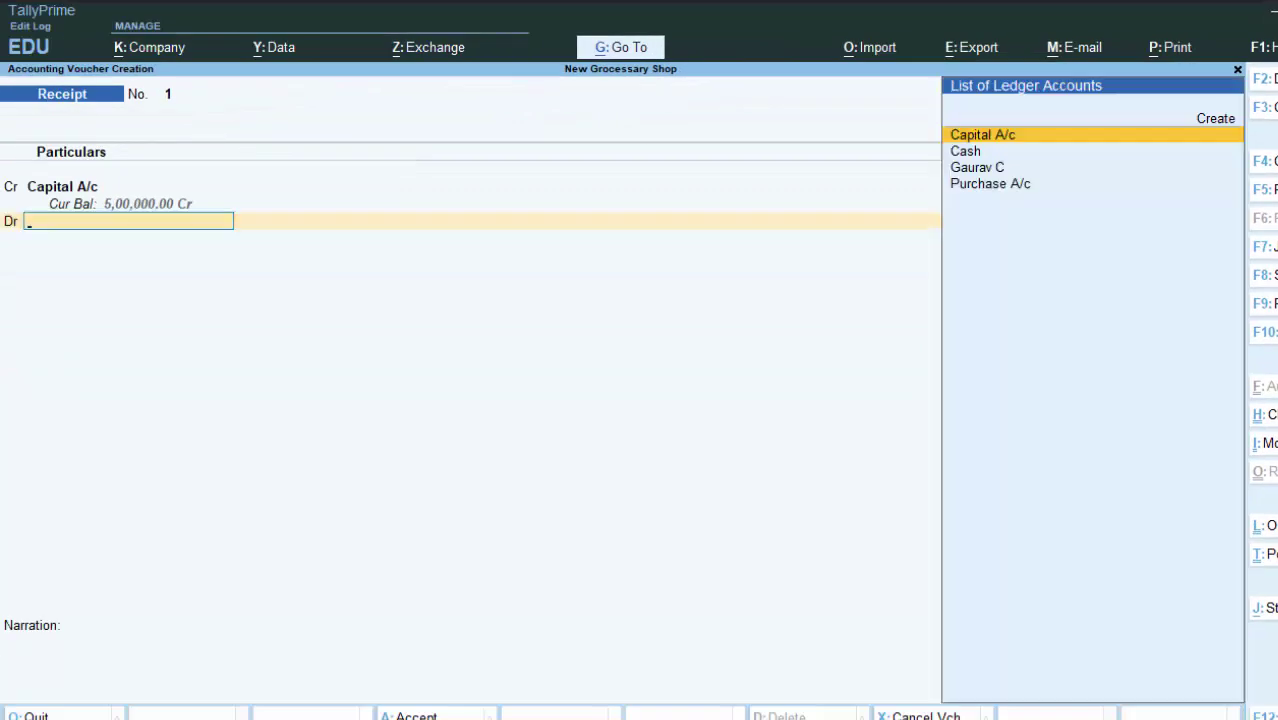
pyautogui.press('Down')
pyautogui.press('Return')
pyautogui.press('Return')
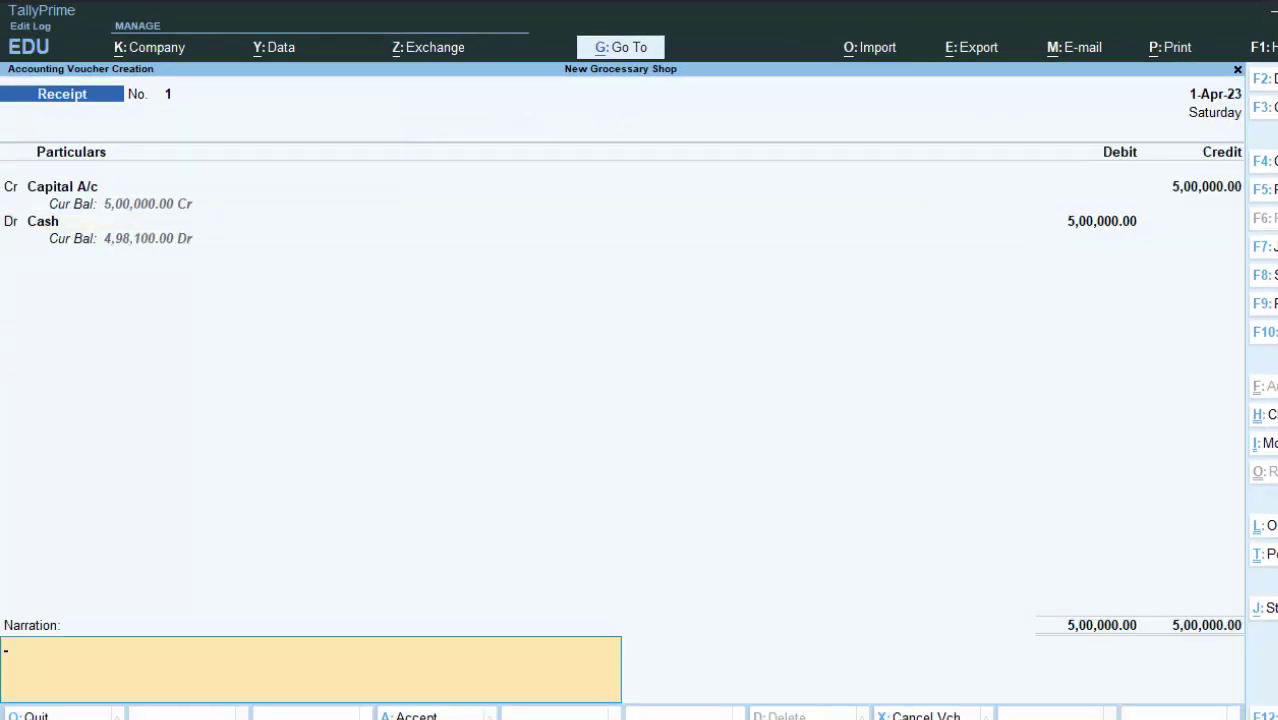
# Save the receipt voucher without a narration and return to the Gateway of Tally.
pyautogui.press('Return')
pyautogui.press('Return')
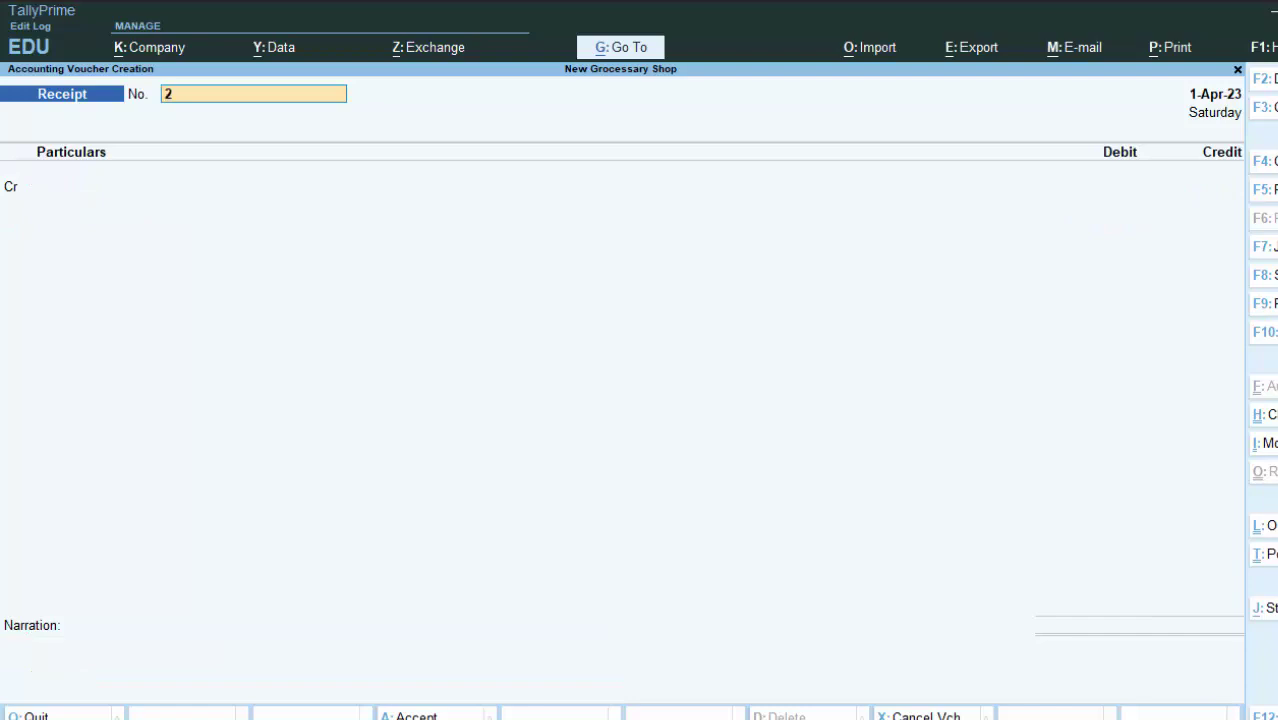
pyautogui.press('Escape')
pyautogui.press('Return')
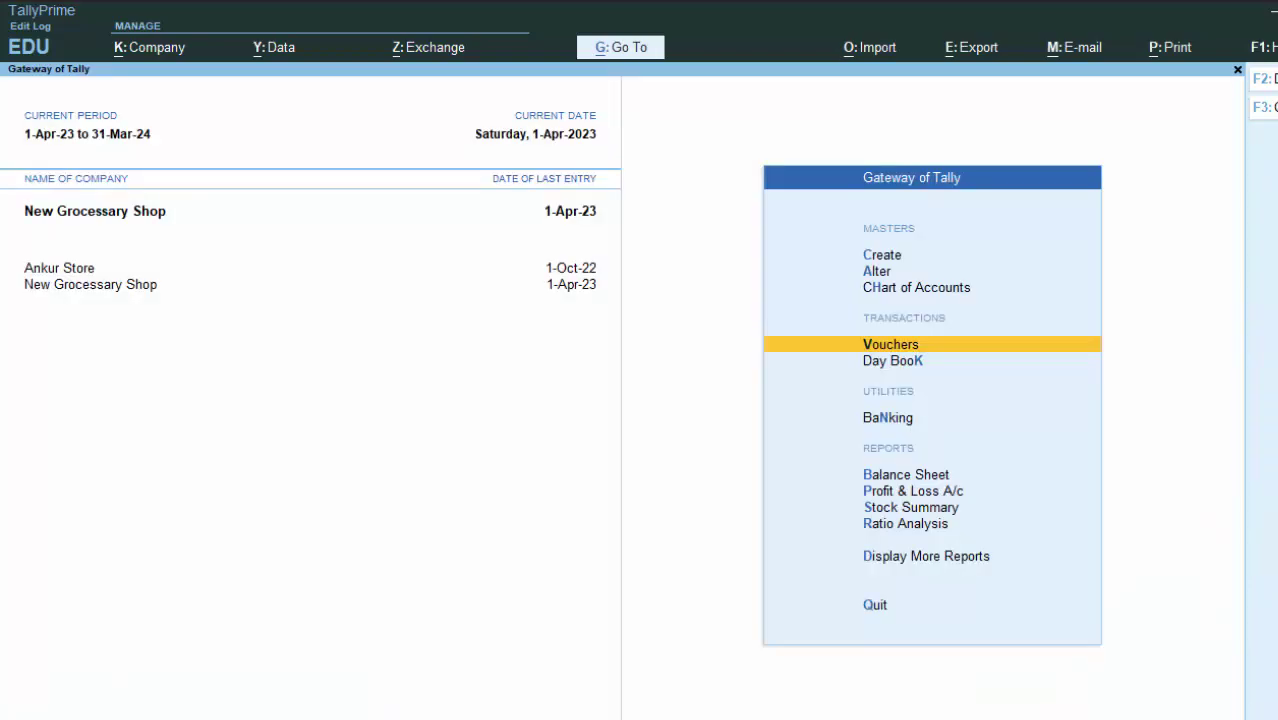
# Open the supplier's Payment voucher from the Day Book to check its Cash balance.
pyautogui.press('d')
pyautogui.press('d')
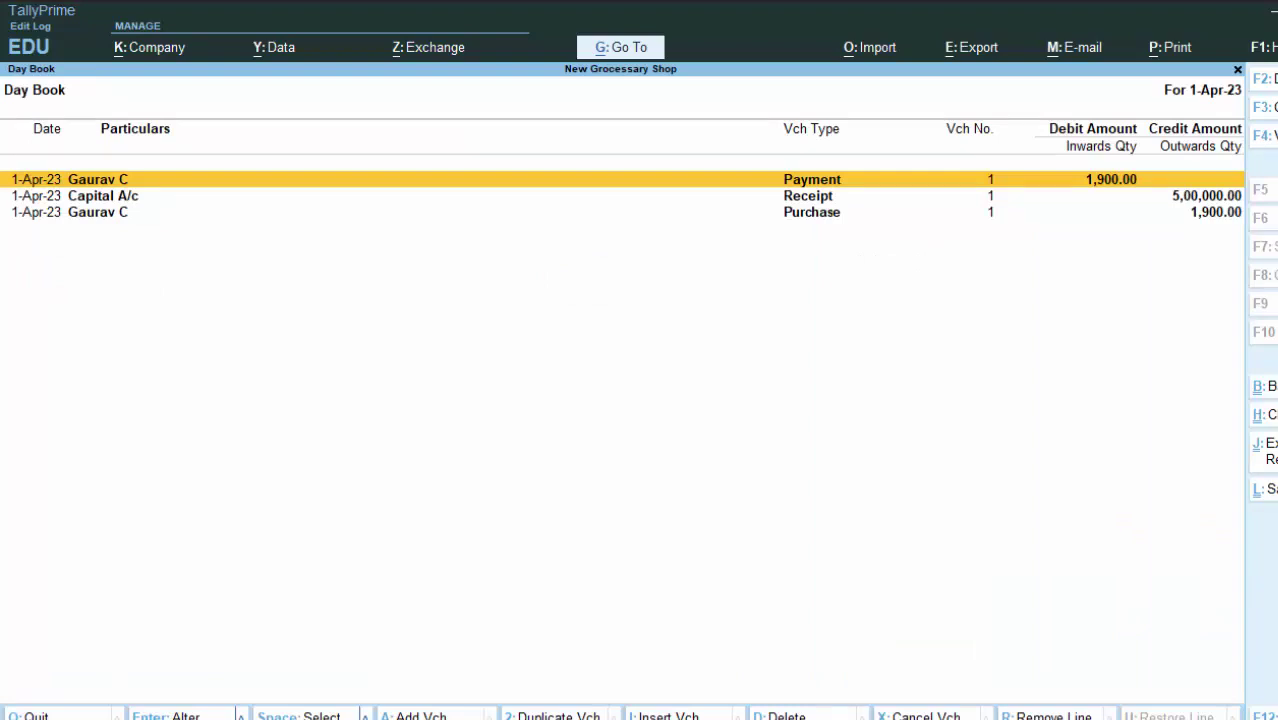
pyautogui.press('Return')
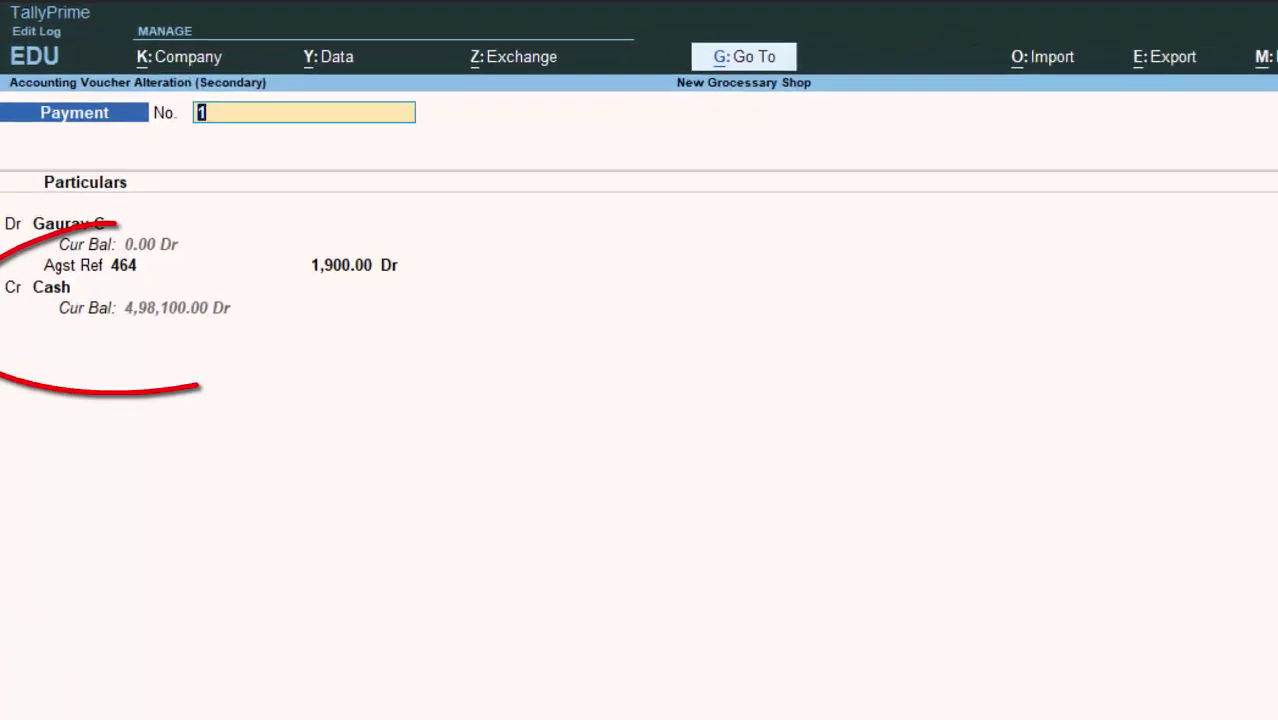